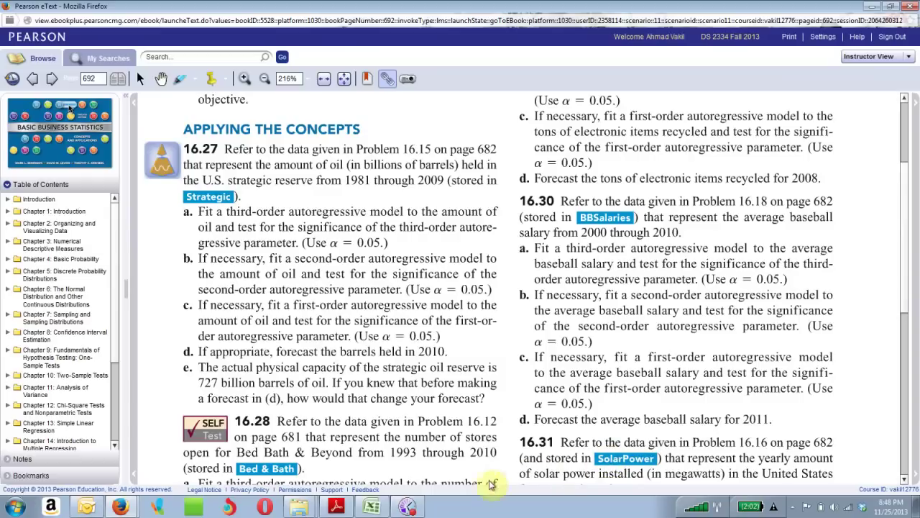
Switch to the Excel Problem 16.30 workbook and copy the salaries in B2:B12 into column C starting at C3
{"action": "mouse_move", "coordinate": [373, 508]}
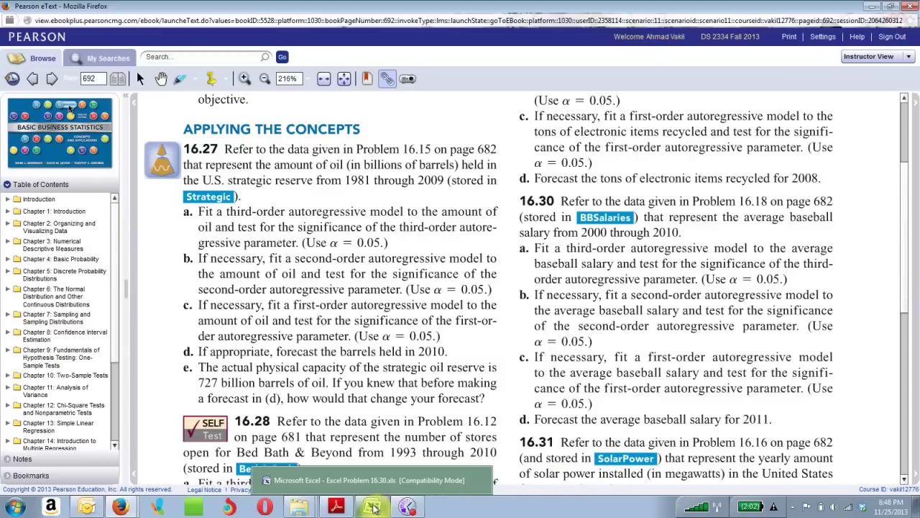
{"action": "left_click", "coordinate": [373, 508]}
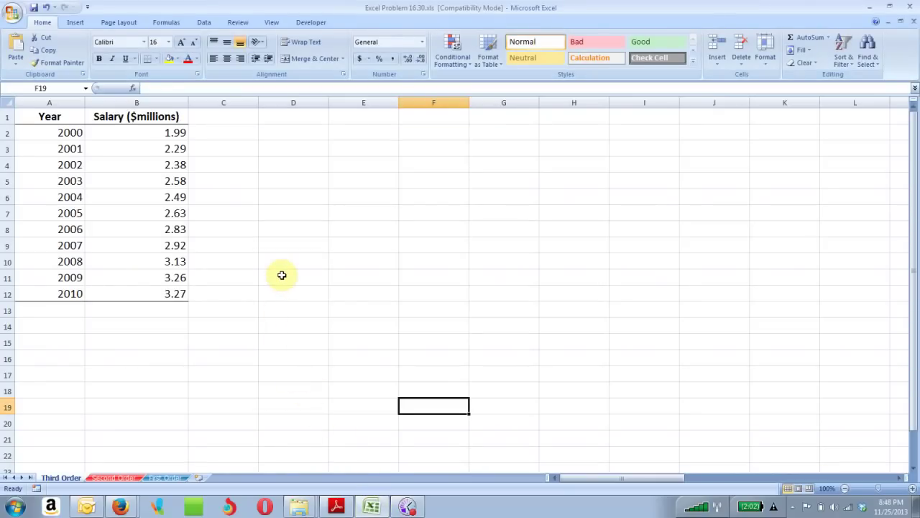
{"action": "left_click_drag", "start_coordinate": [174, 133], "coordinate": [182, 294]}
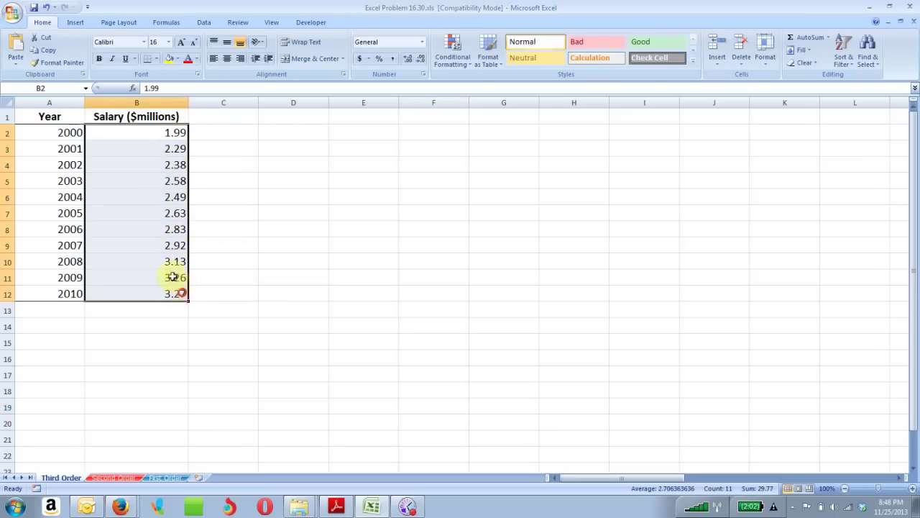
{"action": "right_click", "coordinate": [148, 243]}
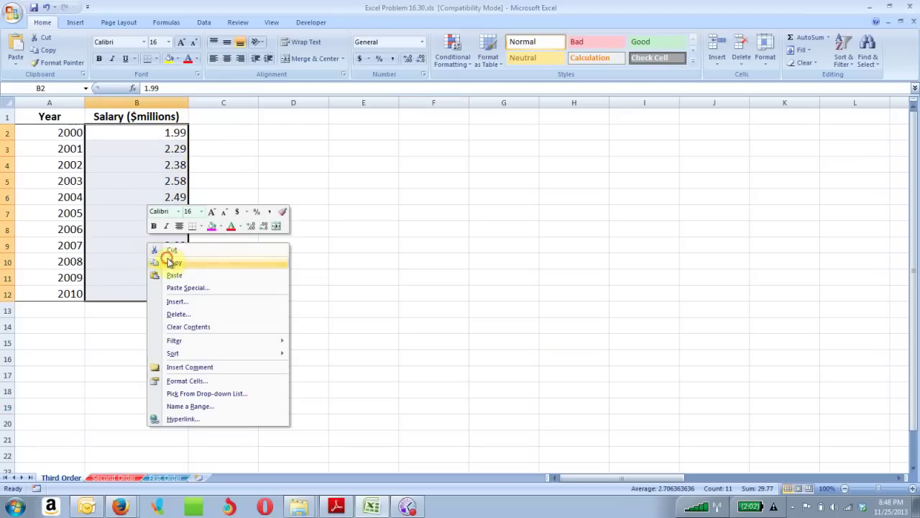
{"action": "left_click", "coordinate": [173, 262]}
{"action": "left_click", "coordinate": [222, 147]}
{"action": "right_click", "coordinate": [224, 148]}
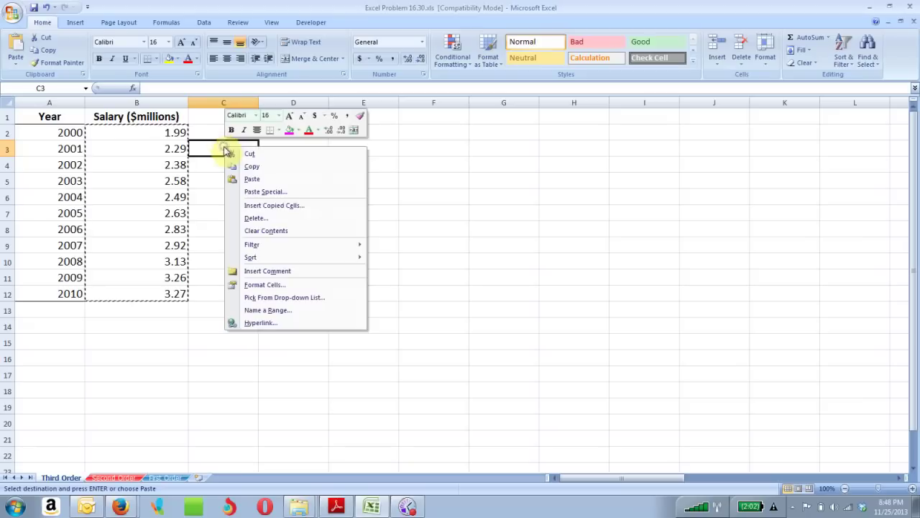
{"action": "left_click", "coordinate": [237, 180]}
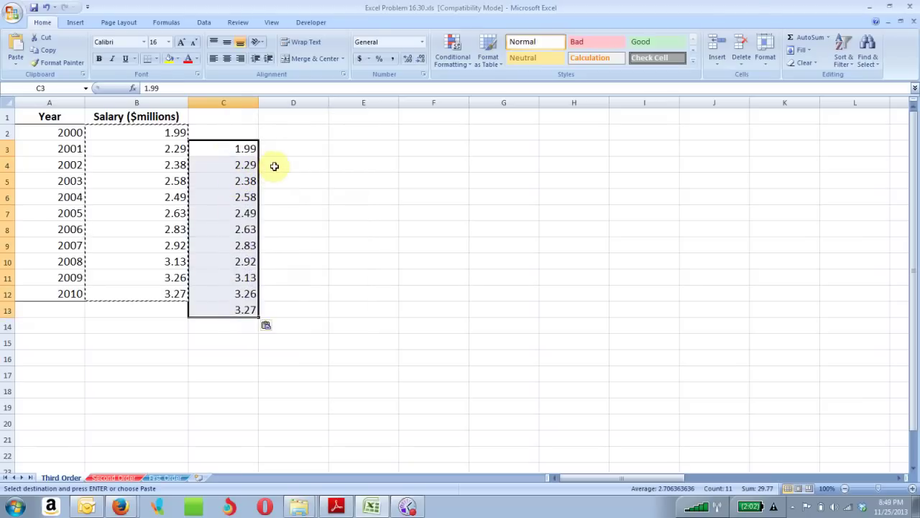
Paste the copied salaries two more times, starting at D4 and at E5, as the second and third lags
{"action": "left_click", "coordinate": [274, 167]}
{"action": "right_click", "coordinate": [274, 167]}
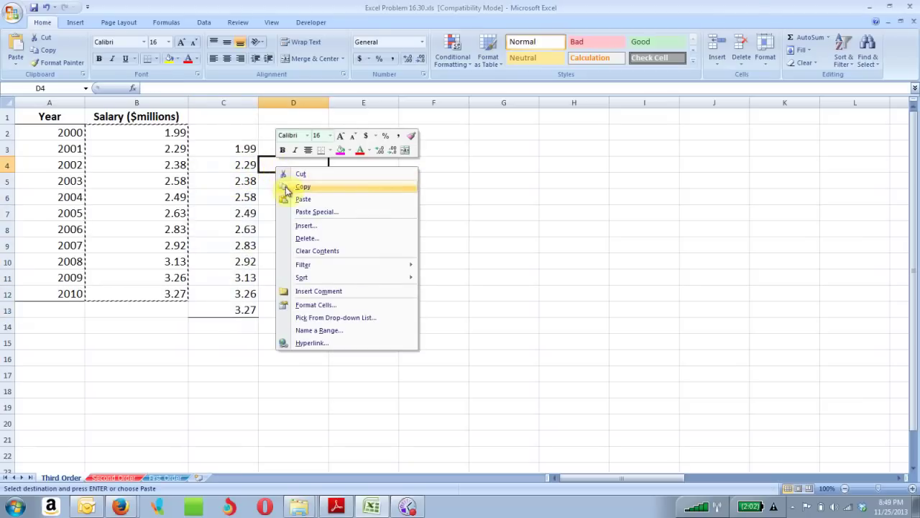
{"action": "left_click", "coordinate": [288, 199]}
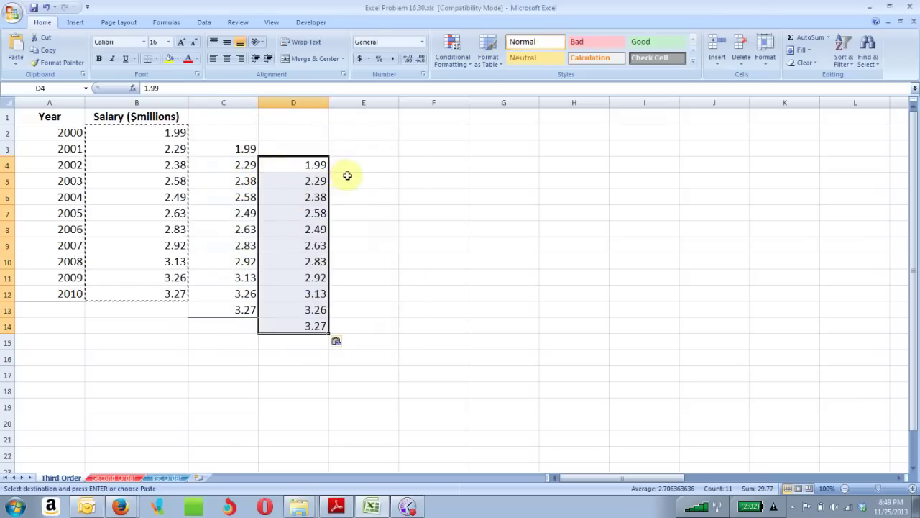
{"action": "left_click", "coordinate": [348, 177]}
{"action": "right_click", "coordinate": [349, 177]}
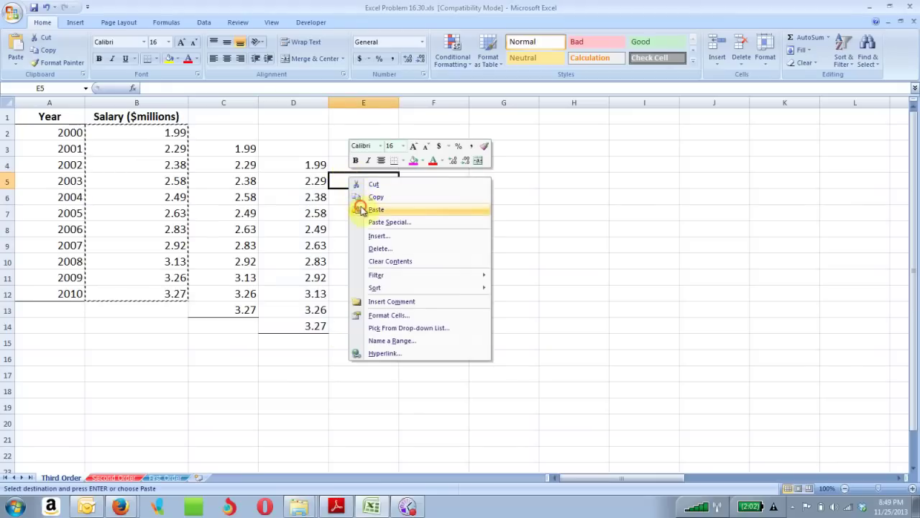
{"action": "left_click", "coordinate": [362, 210]}
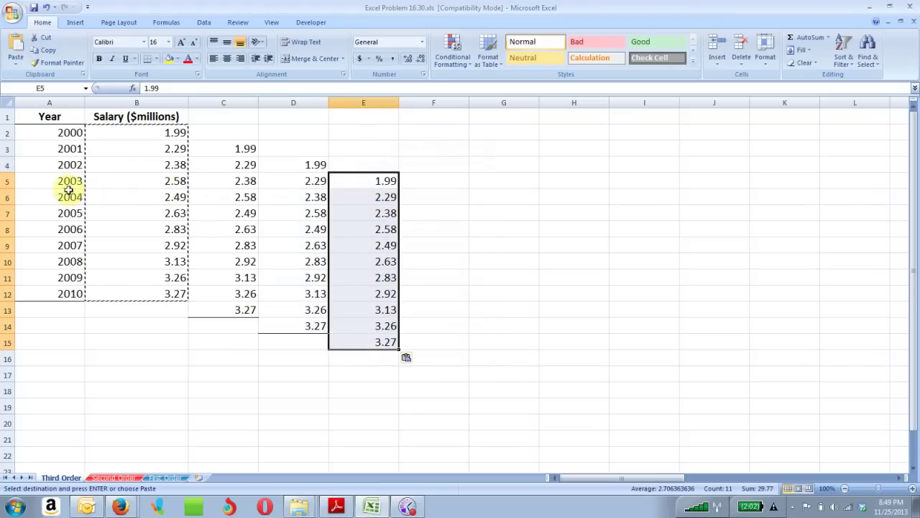
Copy the complete 2003 to 2010 rows in A5:E12 and paste them starting at G1
{"action": "left_click_drag", "start_coordinate": [72, 181], "coordinate": [381, 308]}
{"action": "left_click", "coordinate": [381, 308]}
{"action": "left_click_drag", "start_coordinate": [57, 180], "coordinate": [362, 287]}
{"action": "right_click", "coordinate": [360, 263]}
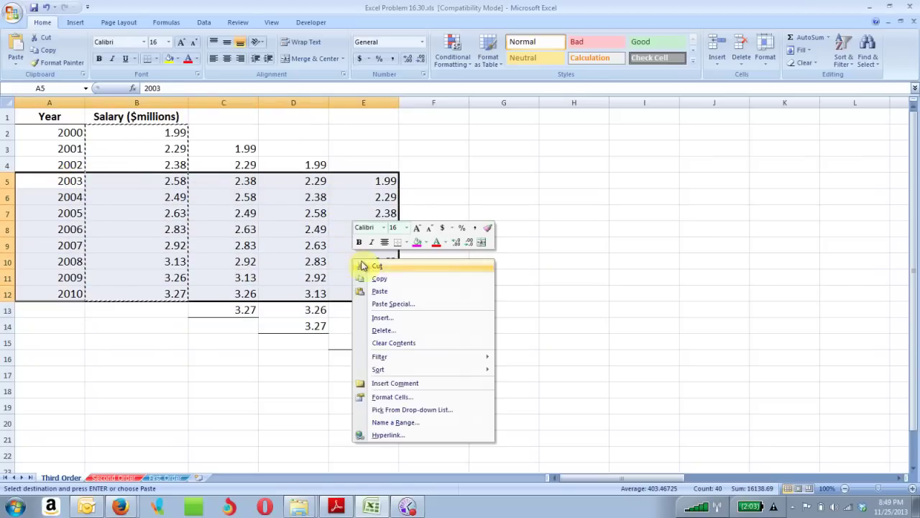
{"action": "left_click", "coordinate": [363, 278]}
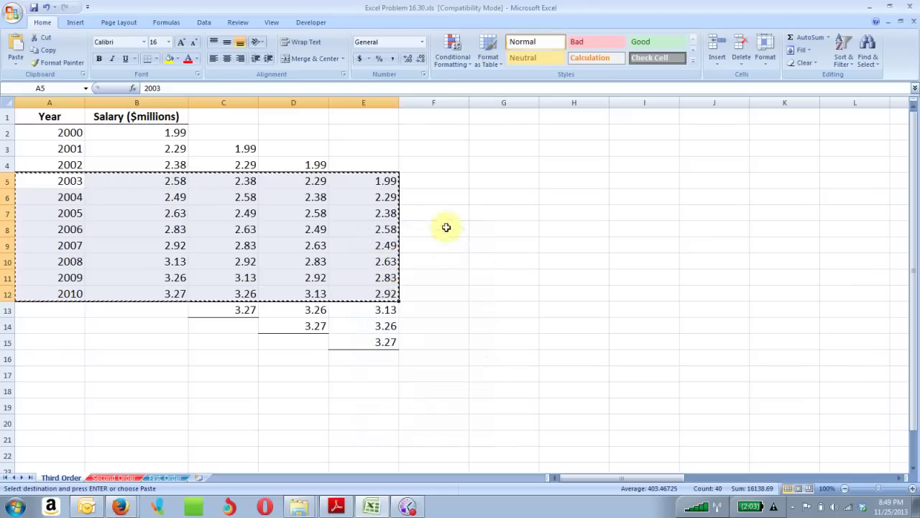
{"action": "left_click", "coordinate": [516, 120]}
{"action": "right_click", "coordinate": [515, 118]}
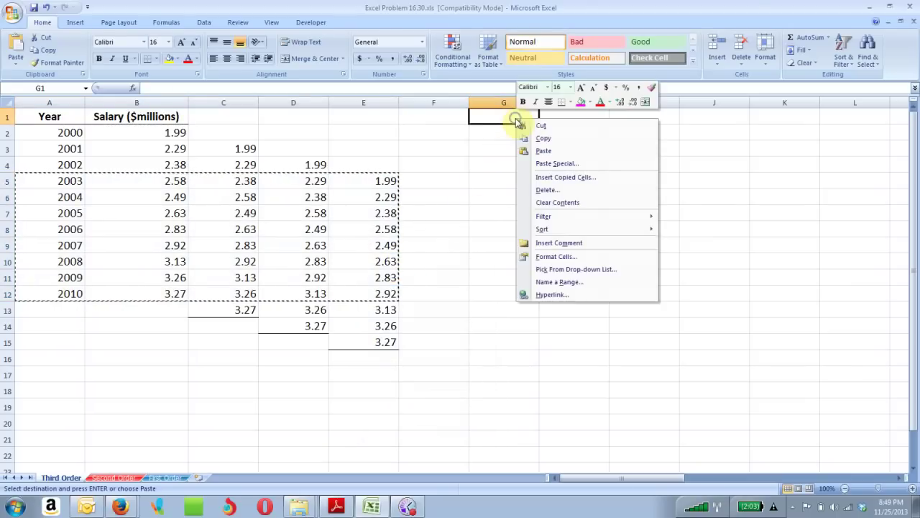
{"action": "left_click", "coordinate": [543, 149]}
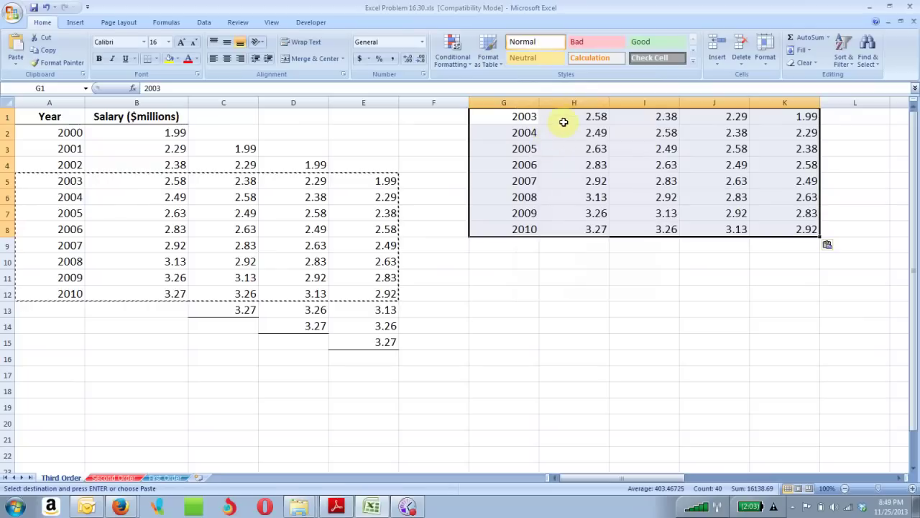
Examine the pasted columns G through K to identify the year, the salary and its three lagged series
{"action": "left_click", "coordinate": [518, 103]}
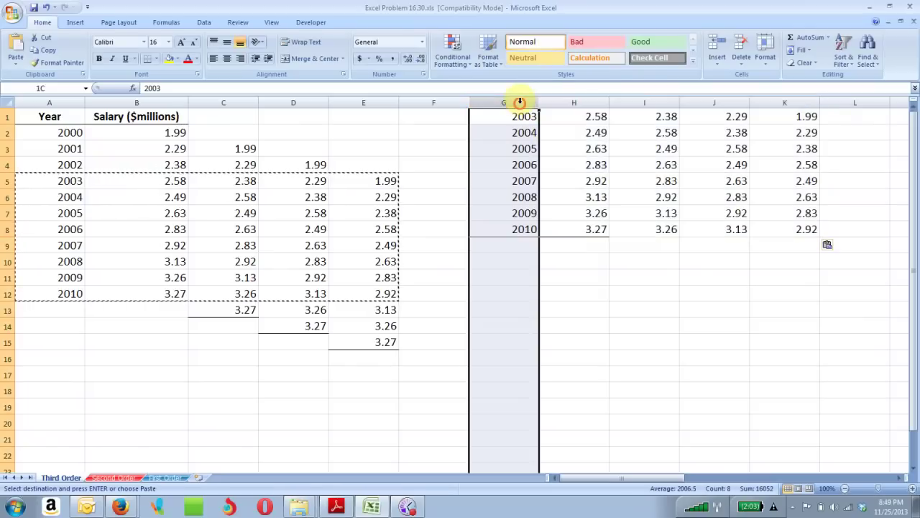
{"action": "left_click", "coordinate": [562, 101]}
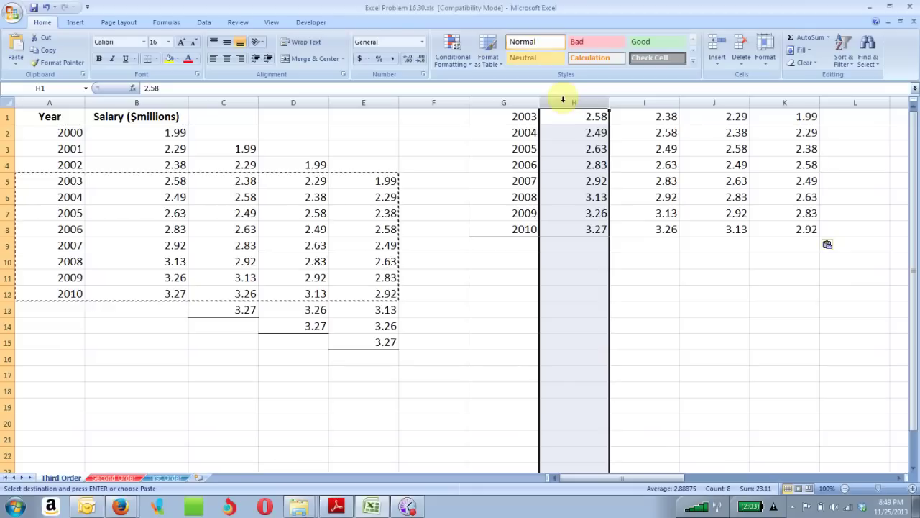
{"action": "left_click", "coordinate": [629, 103]}
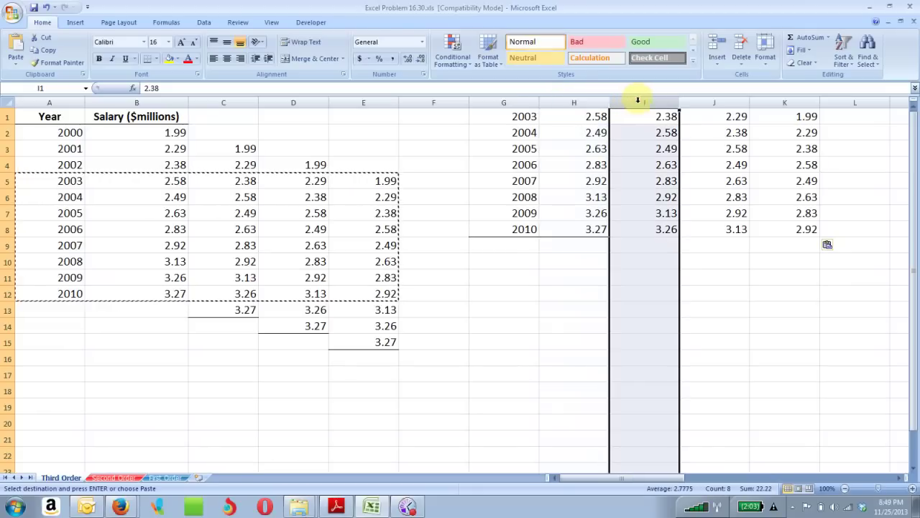
{"action": "left_click", "coordinate": [701, 103]}
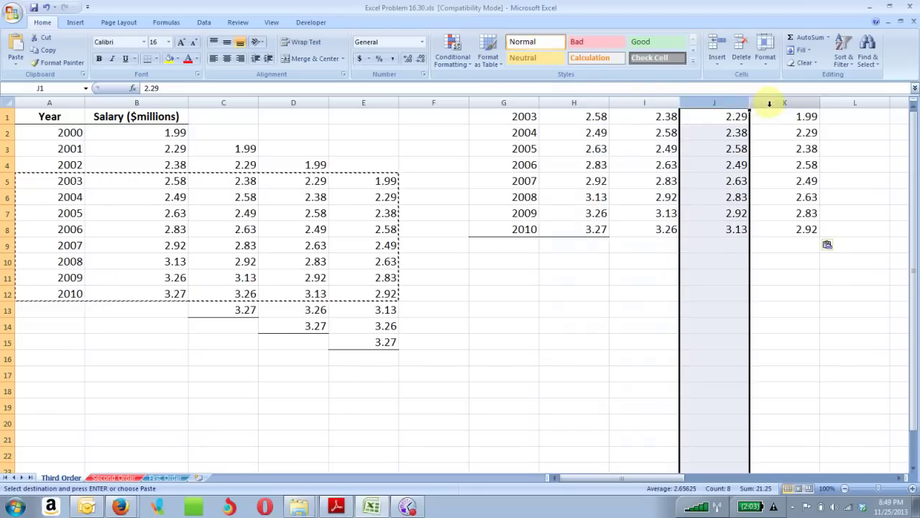
{"action": "left_click", "coordinate": [770, 104]}
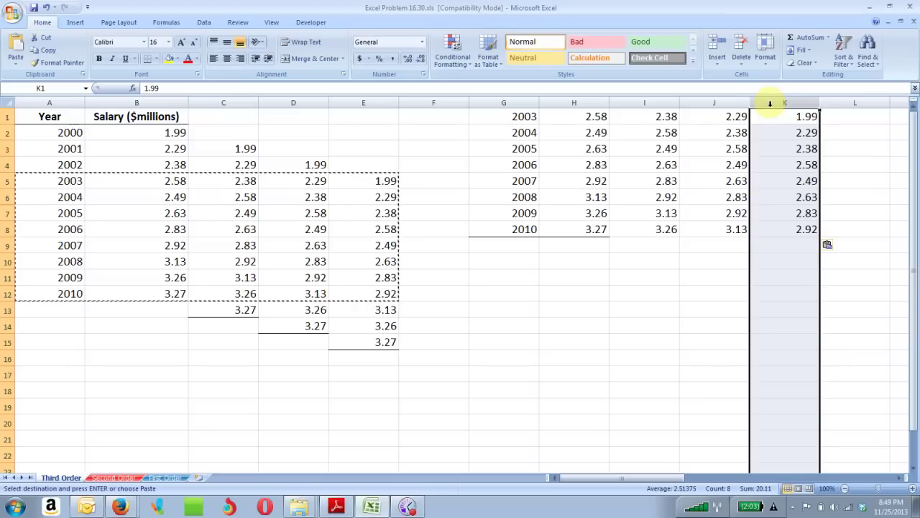
{"action": "left_click", "coordinate": [588, 103]}
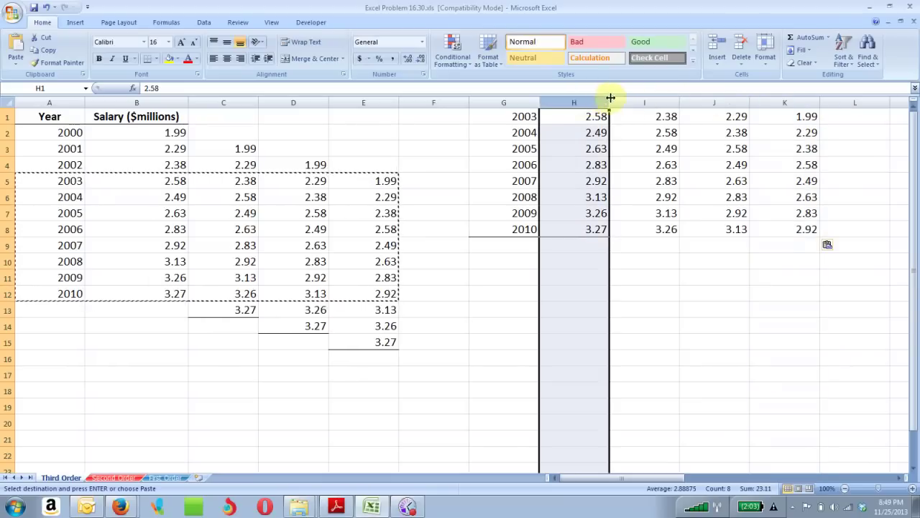
{"action": "left_click", "coordinate": [633, 99]}
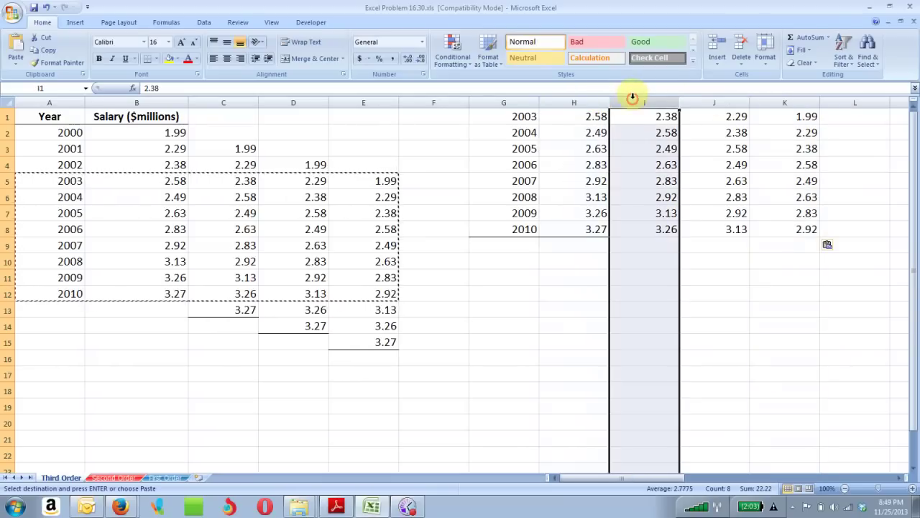
{"action": "left_click", "coordinate": [706, 101]}
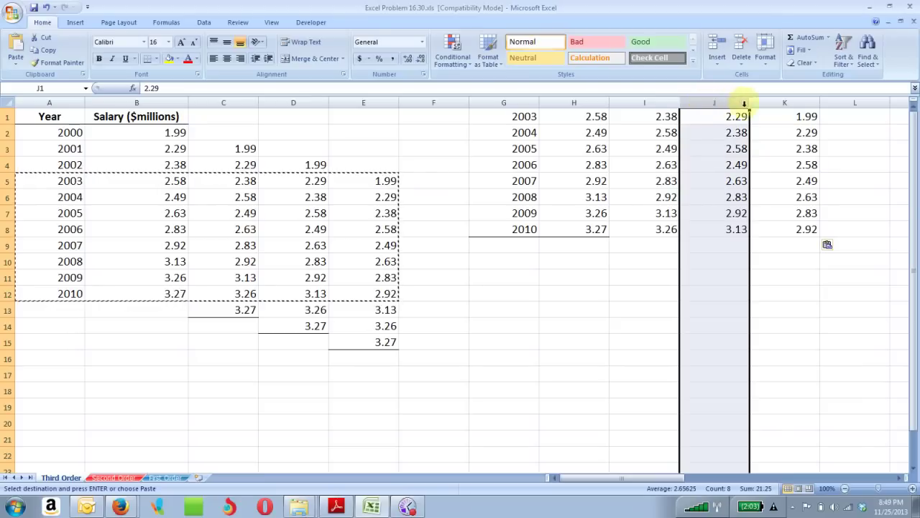
{"action": "left_click", "coordinate": [790, 103]}
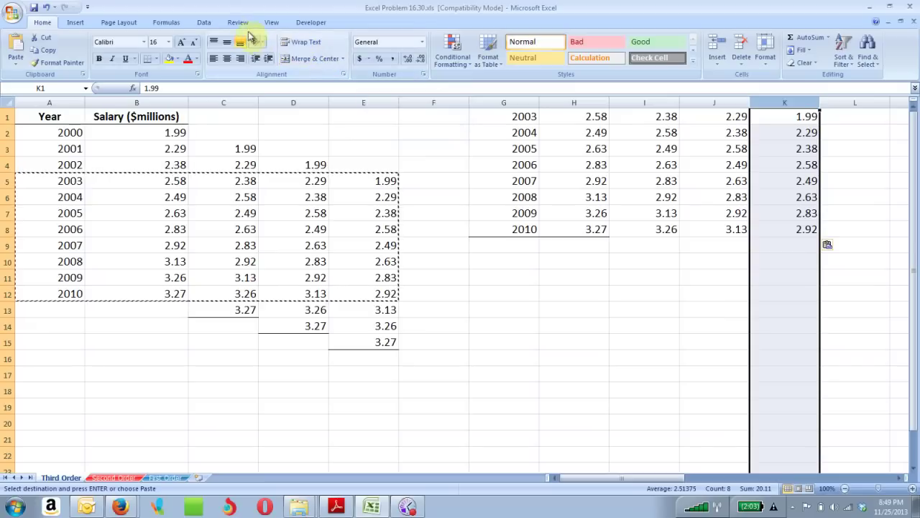
Start a Regression from the Data Analysis tools
{"action": "left_click", "coordinate": [200, 23]}
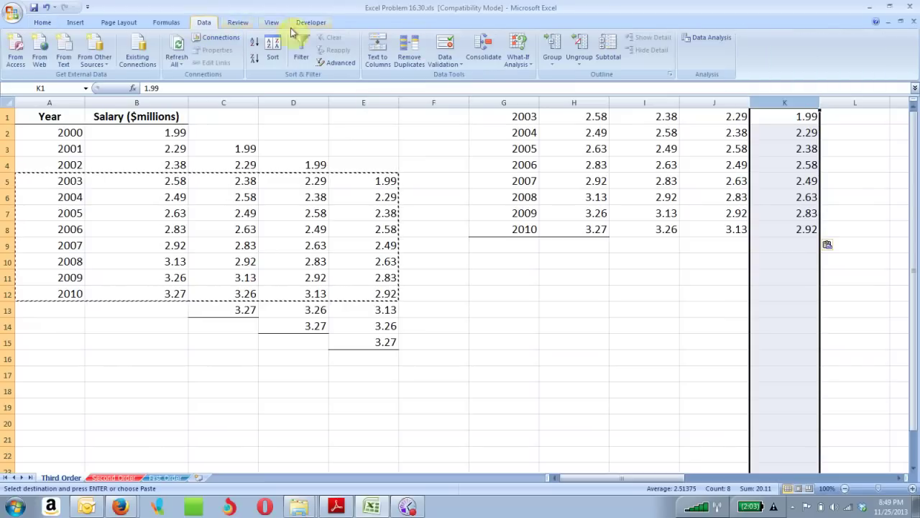
{"action": "left_click", "coordinate": [702, 41]}
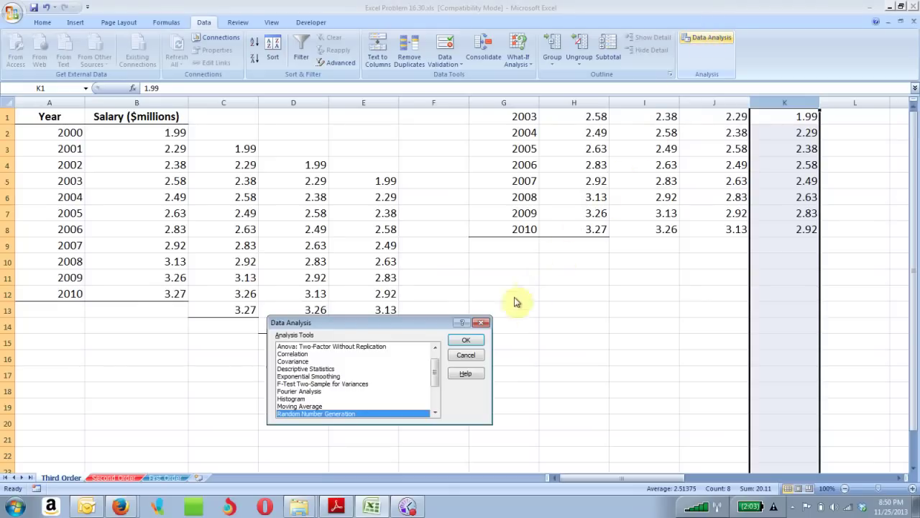
{"action": "left_click_drag", "start_coordinate": [436, 368], "coordinate": [435, 386]}
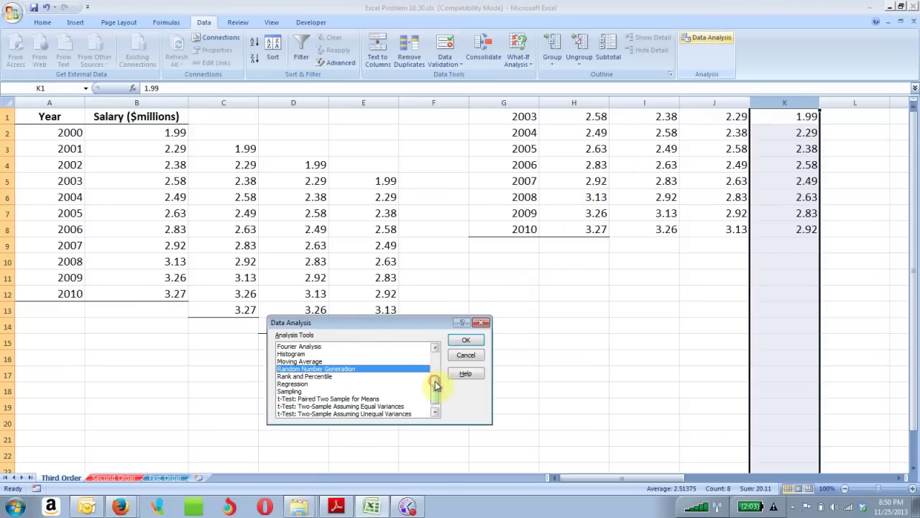
{"action": "left_click", "coordinate": [306, 384]}
{"action": "left_click", "coordinate": [463, 341]}
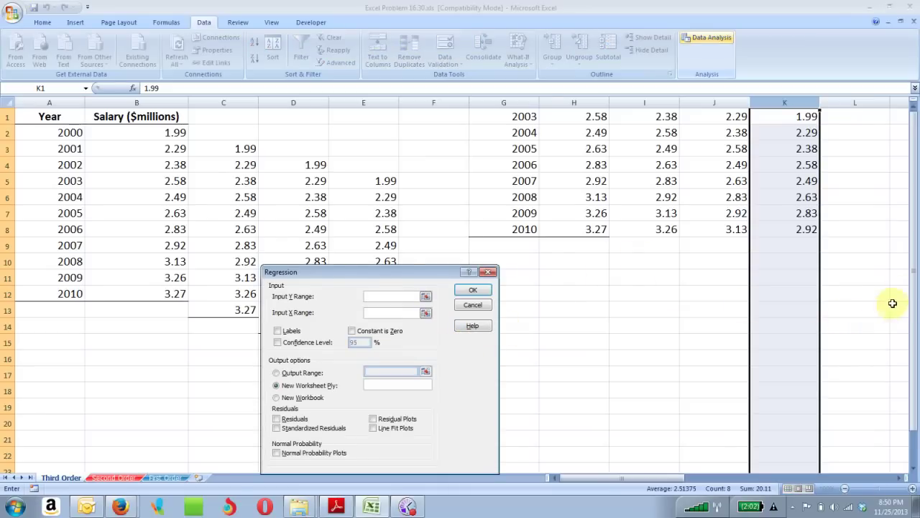
Set the regression's Y range to H1:H8 and its X range to the three lagged columns I1:K8
{"action": "left_click_drag", "start_coordinate": [913, 286], "coordinate": [914, 264]}
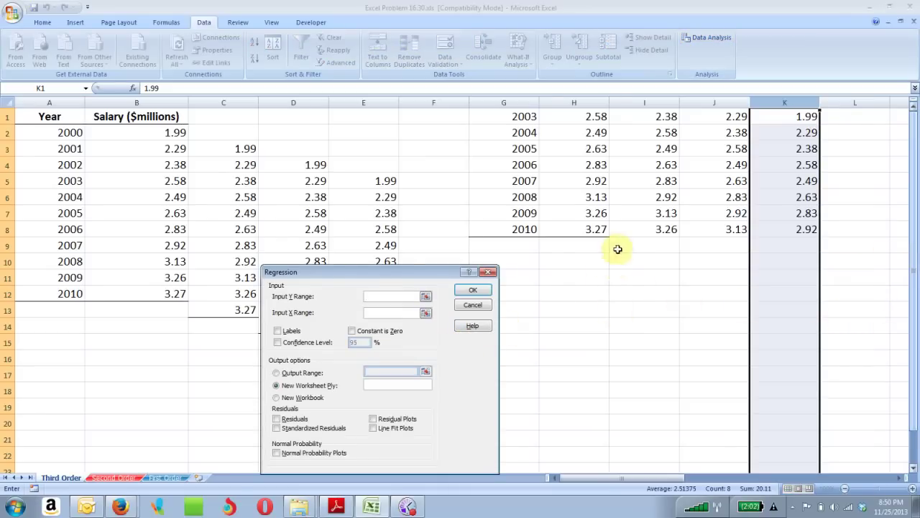
{"action": "left_click_drag", "start_coordinate": [585, 115], "coordinate": [583, 225]}
{"action": "left_click", "coordinate": [402, 312]}
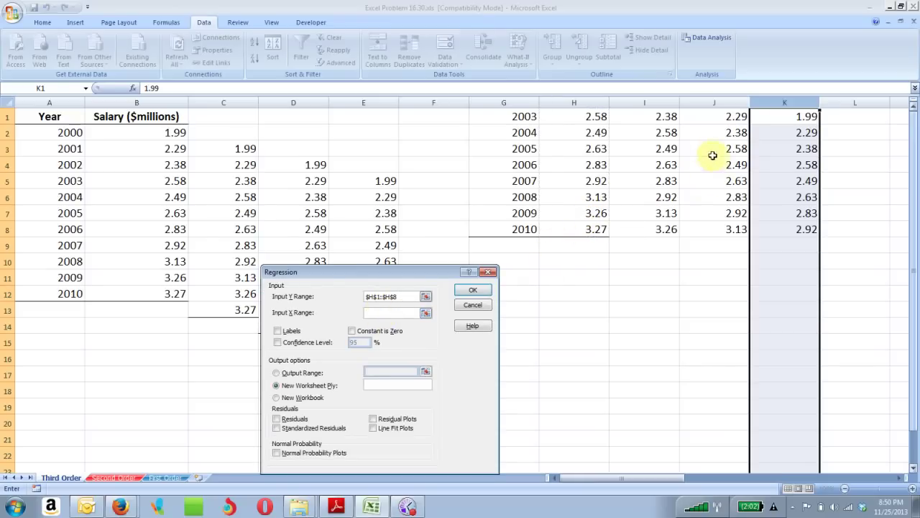
{"action": "left_click_drag", "start_coordinate": [657, 117], "coordinate": [807, 225]}
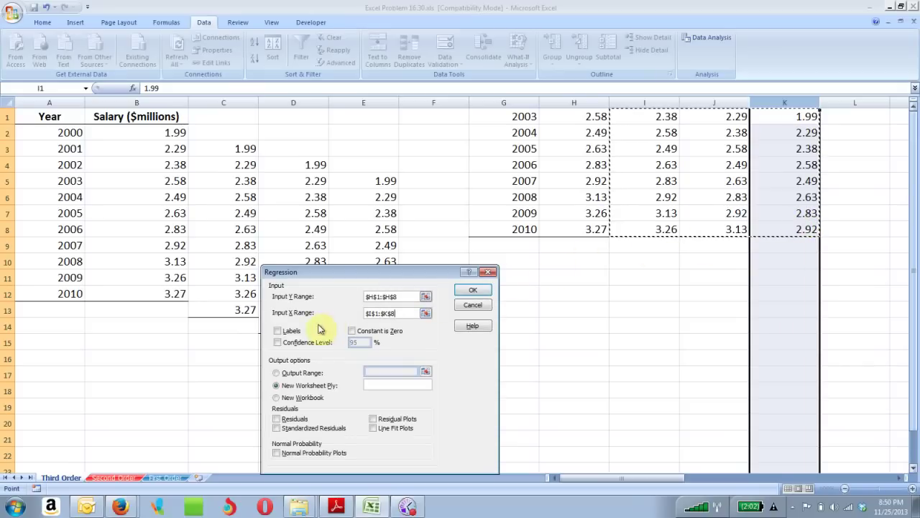
Direct the regression output to the current sheet starting at cell M1 and run the analysis
{"action": "left_click", "coordinate": [278, 373]}
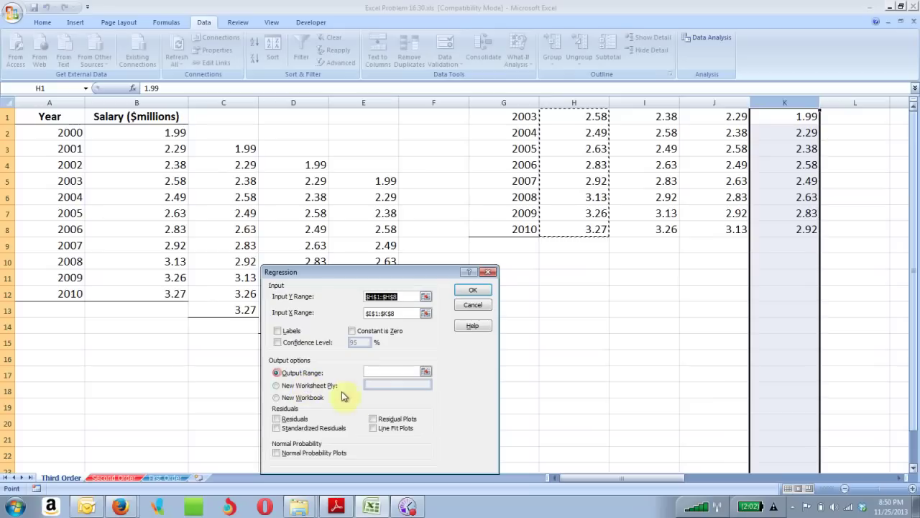
{"action": "left_click", "coordinate": [898, 478]}
{"action": "left_click", "coordinate": [898, 478]}
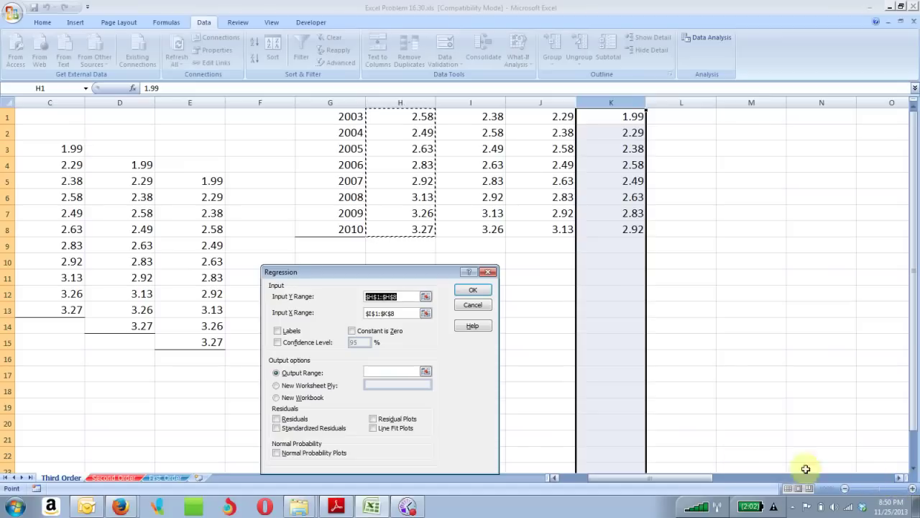
{"action": "left_click", "coordinate": [379, 369]}
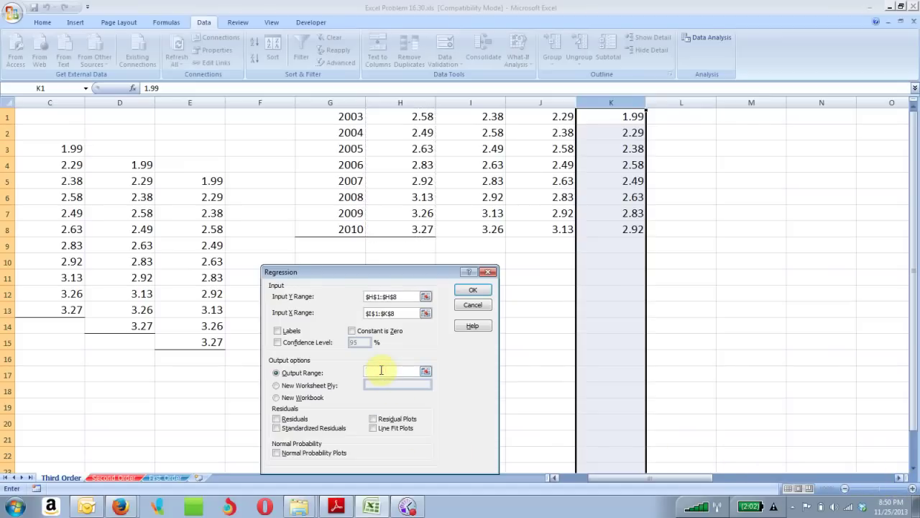
{"action": "type", "text": "m1"}
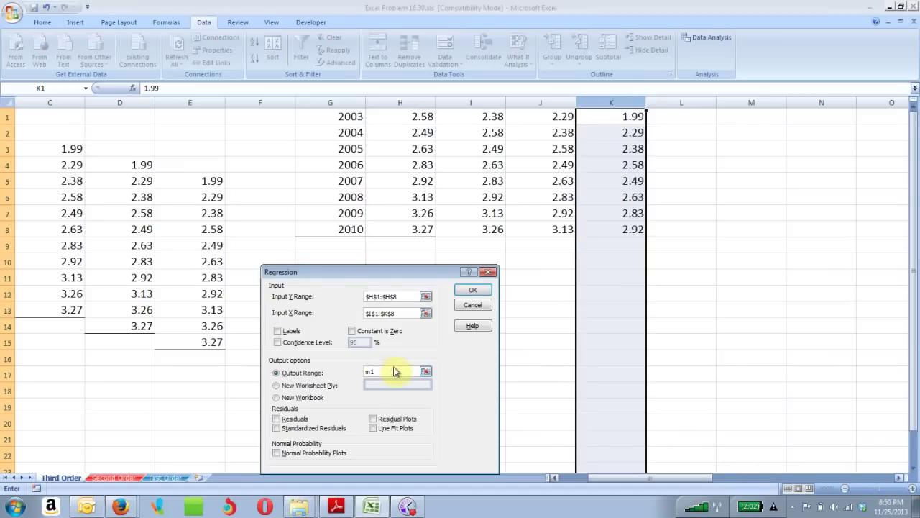
{"action": "left_click", "coordinate": [468, 295]}
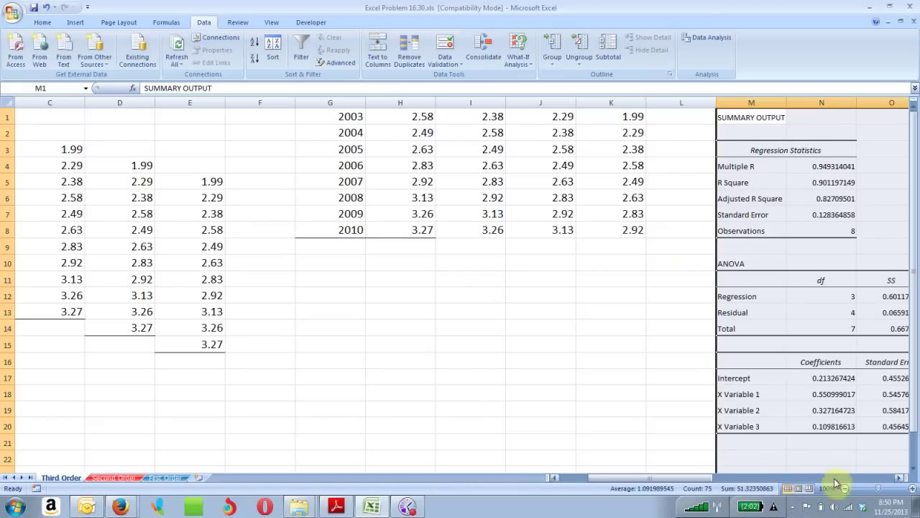
Set the regression output's font size to 14 and highlight the X Variable 3 row from M20 to Q20 in yellow
{"action": "left_click", "coordinate": [904, 477]}
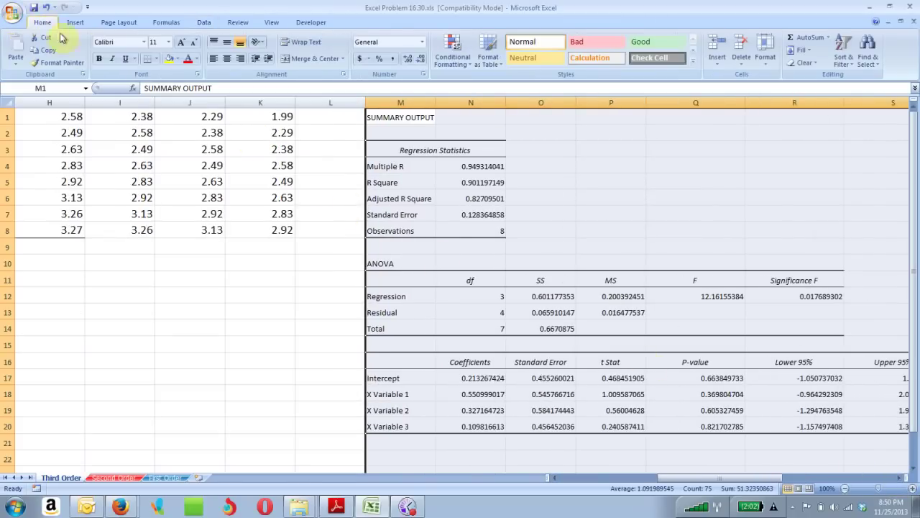
{"action": "left_click", "coordinate": [168, 42]}
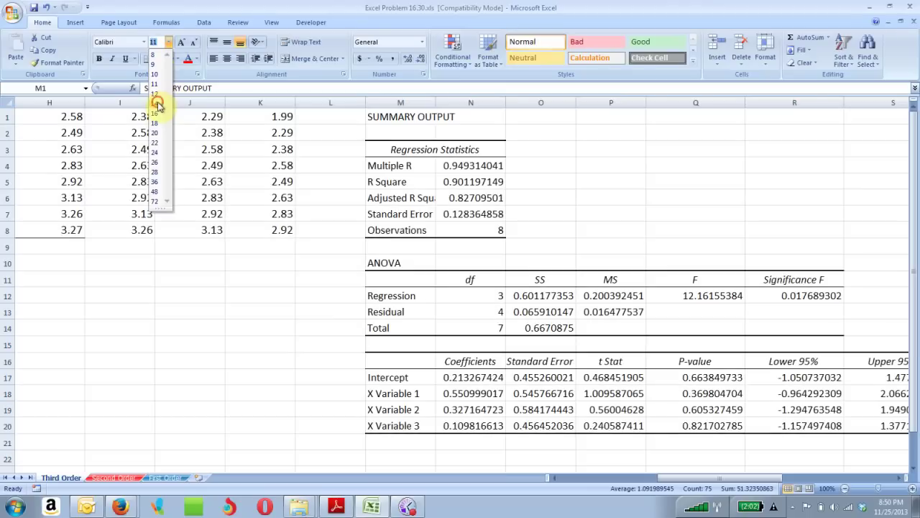
{"action": "left_click", "coordinate": [156, 102]}
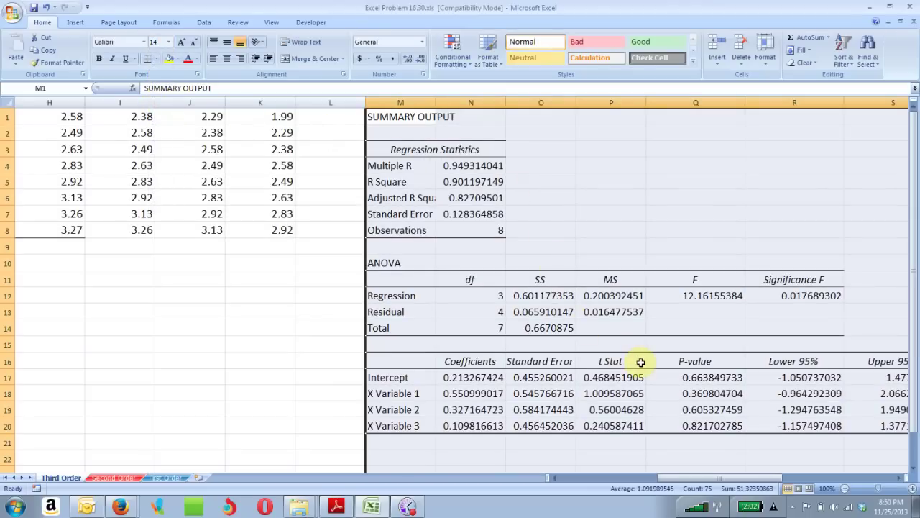
{"action": "left_click_drag", "start_coordinate": [379, 425], "coordinate": [739, 425]}
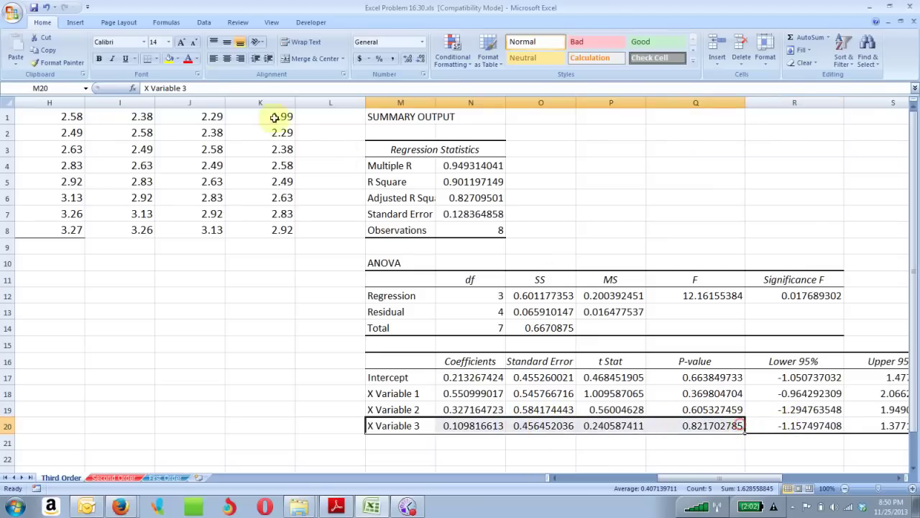
{"action": "left_click", "coordinate": [171, 60]}
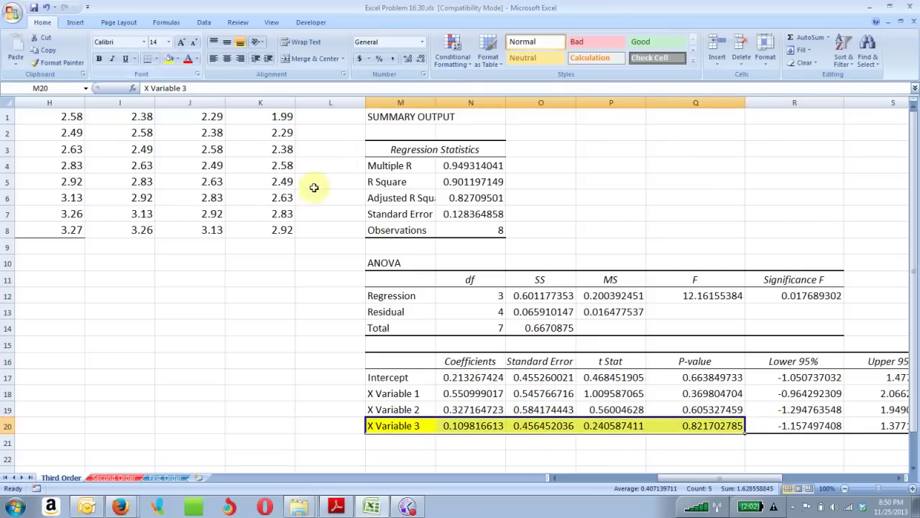
Enter the note "P-Value = .8217" in cell Q21, below the X Variable 3 P-value
{"action": "left_click", "coordinate": [689, 440]}
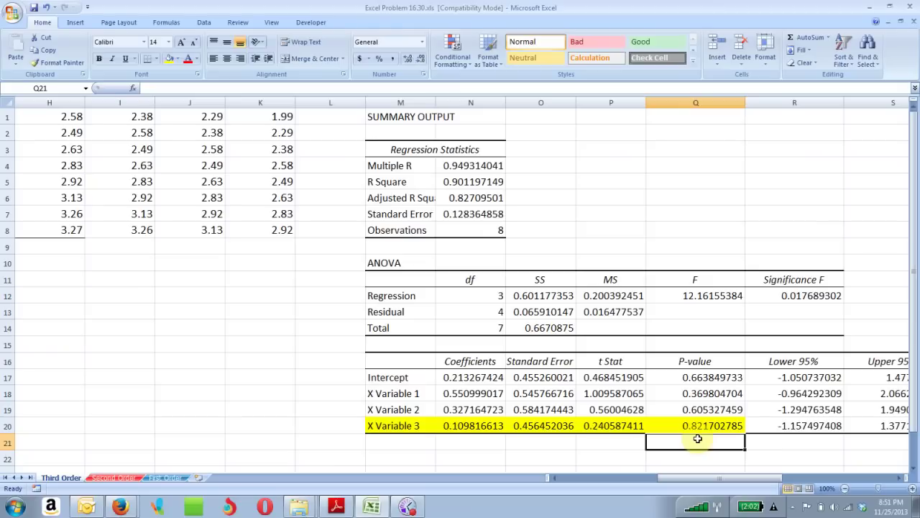
{"action": "type", "text": "P"}
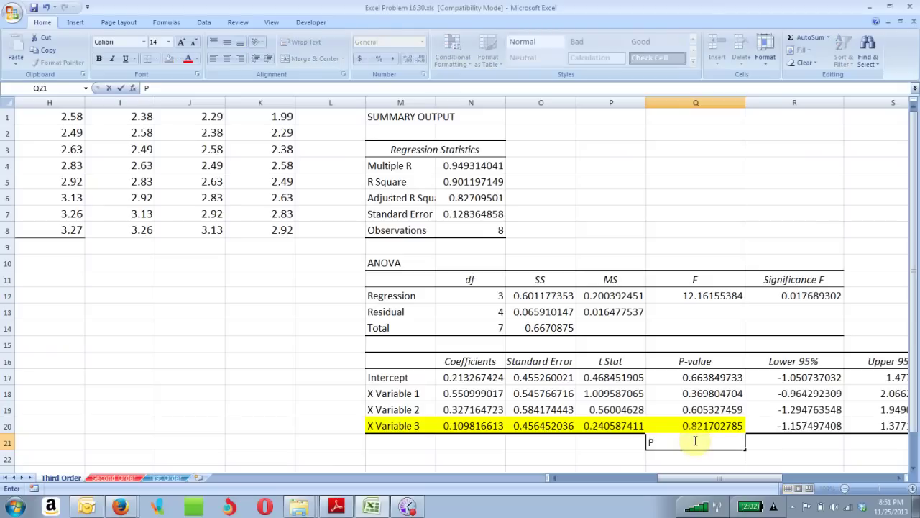
{"action": "type", "text": "-Value = .8217"}
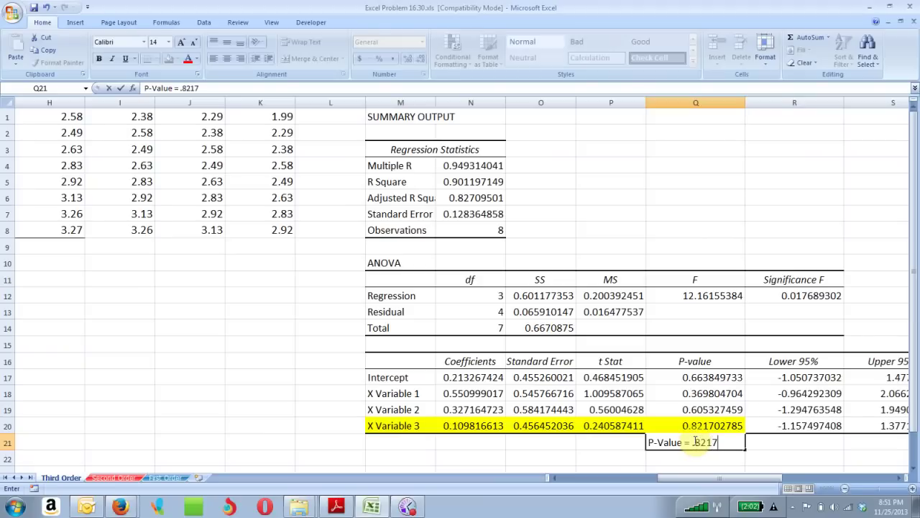
{"action": "left_click", "coordinate": [704, 457]}
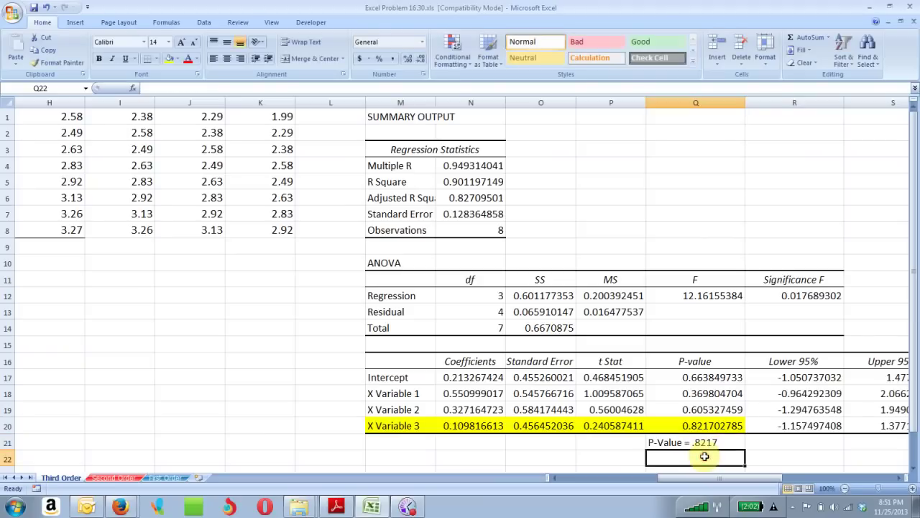
{"action": "left_click", "coordinate": [708, 443]}
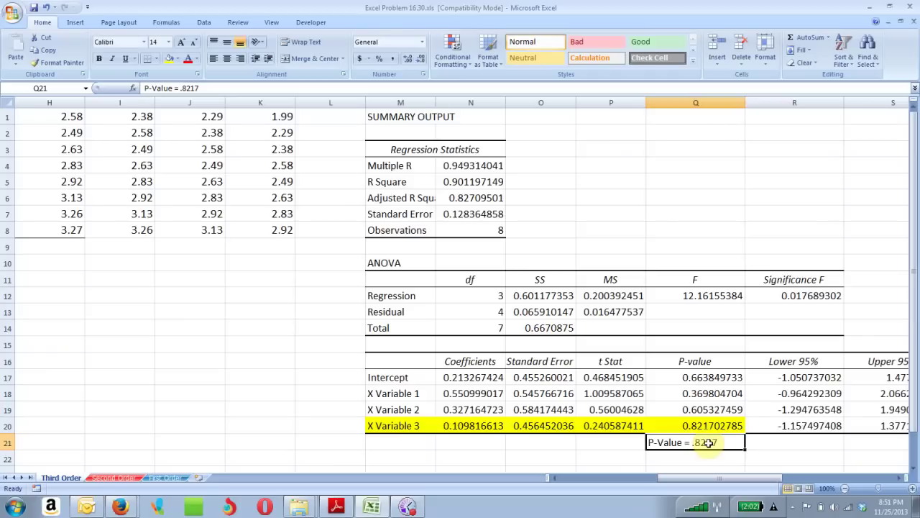
Enter the note "Alpha = .05" in cell Q22, under the P-value note
{"action": "left_click", "coordinate": [683, 457]}
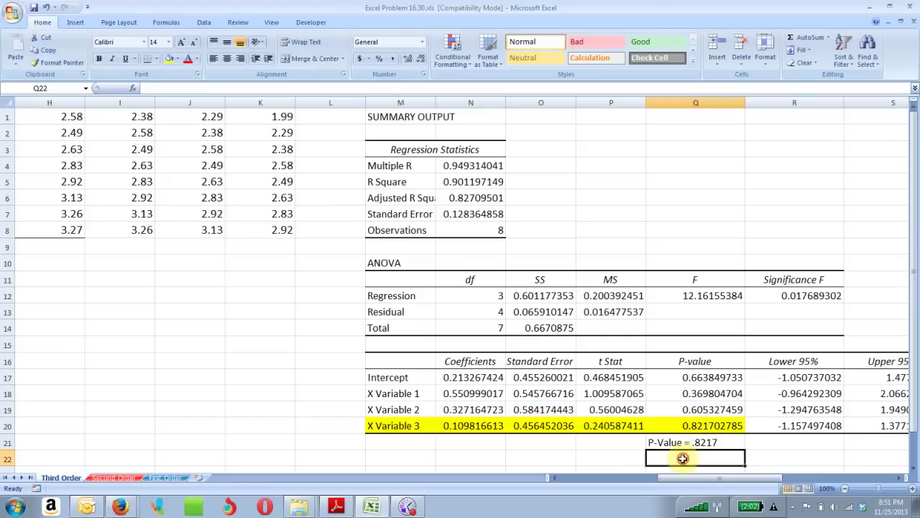
{"action": "type", "text": "Alp"}
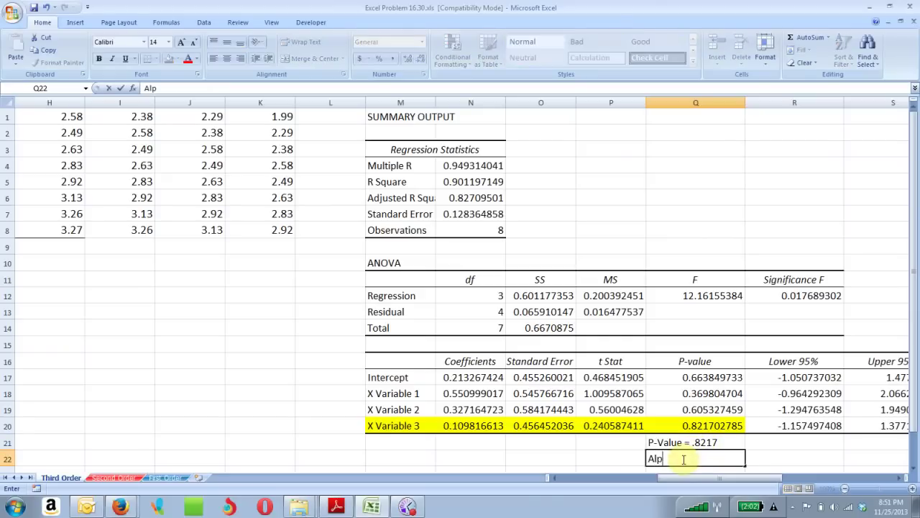
{"action": "type", "text": "ha = .05"}
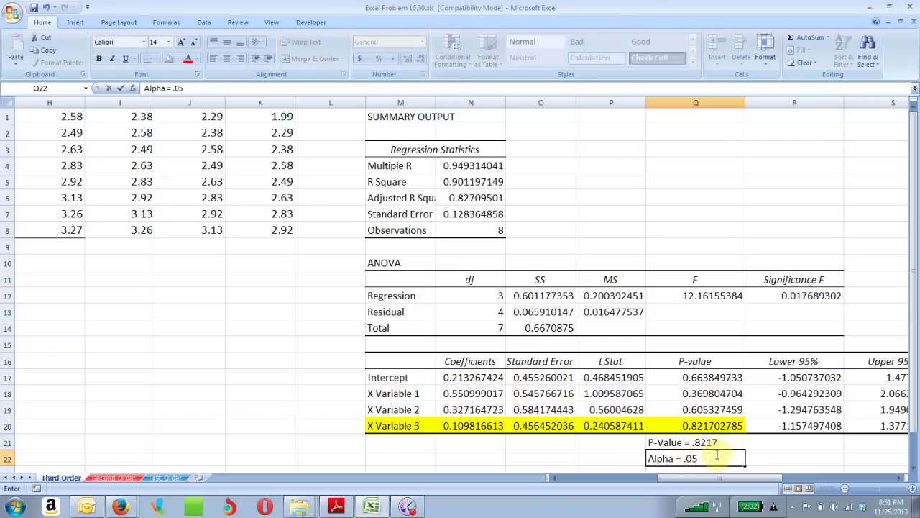
{"action": "left_click", "coordinate": [751, 442]}
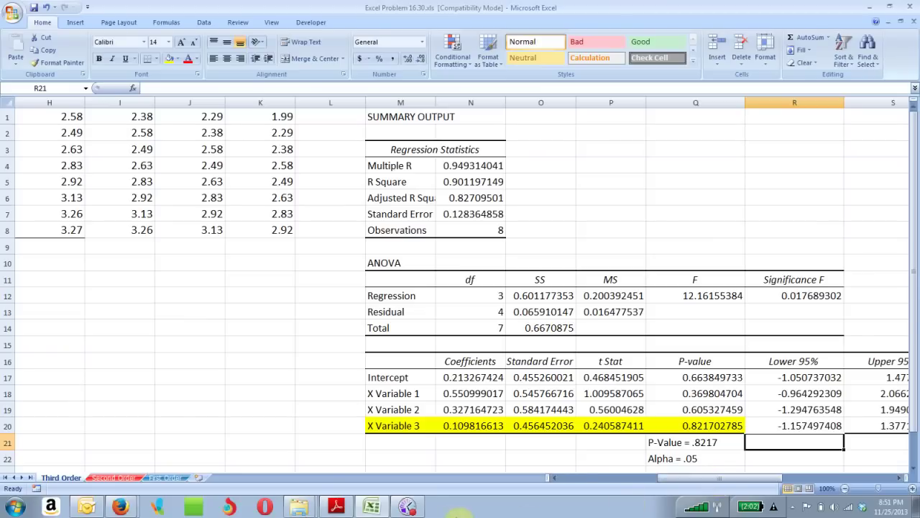
Copy the 2002 to 2010 years, salaries and first two lagged columns, A4:D12, from the Third Order sheet
{"action": "left_click", "coordinate": [115, 477]}
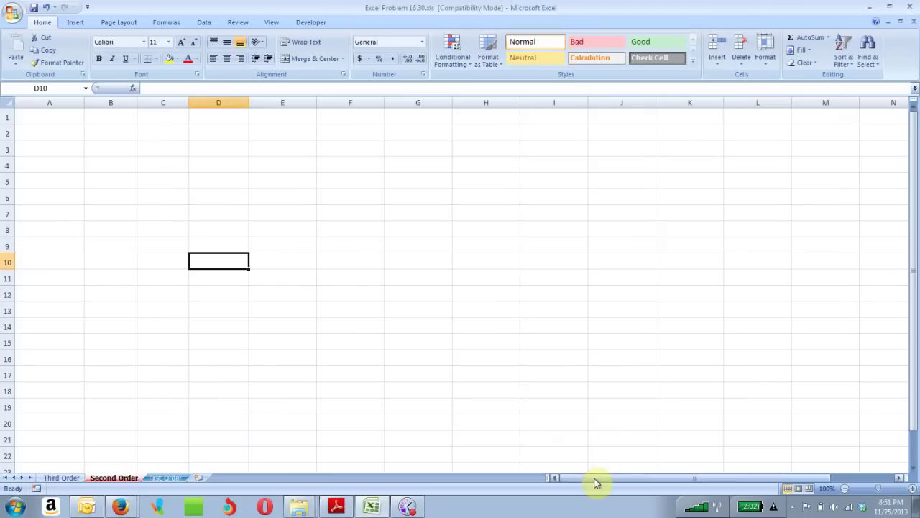
{"action": "left_click", "coordinate": [61, 477]}
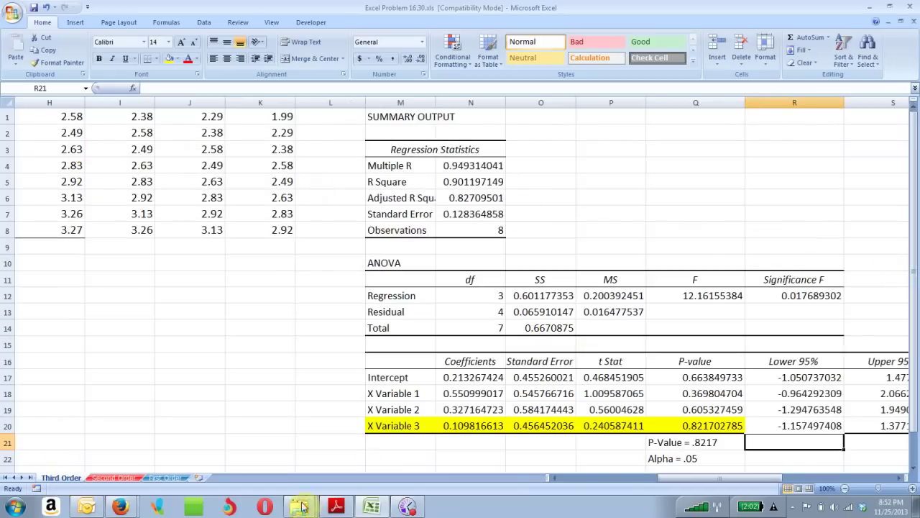
{"action": "left_click_drag", "start_coordinate": [593, 477], "coordinate": [583, 479]}
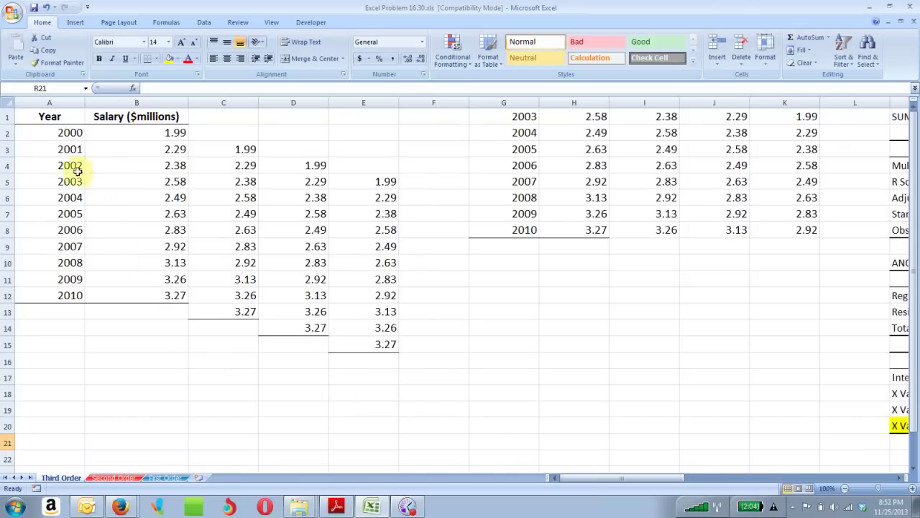
{"action": "left_click_drag", "start_coordinate": [40, 166], "coordinate": [321, 289]}
{"action": "key", "text": "ctrl+c"}
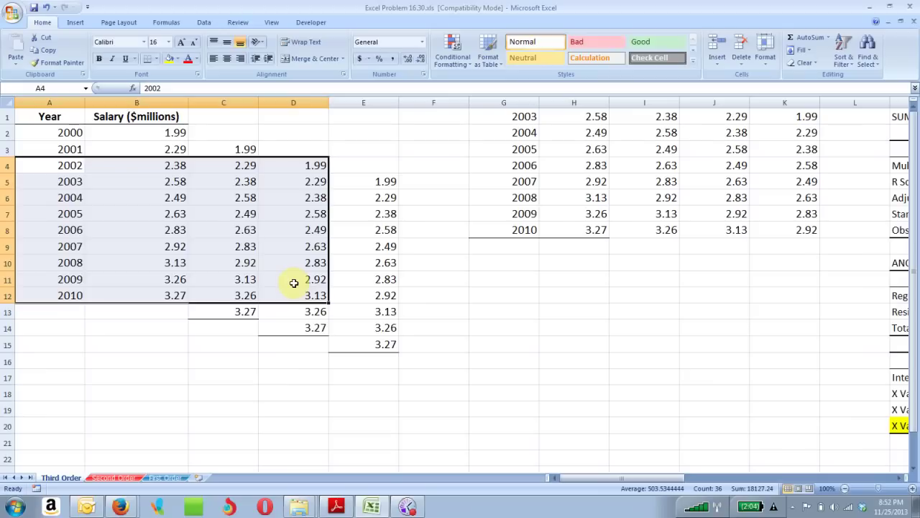
{"action": "right_click", "coordinate": [262, 267]}
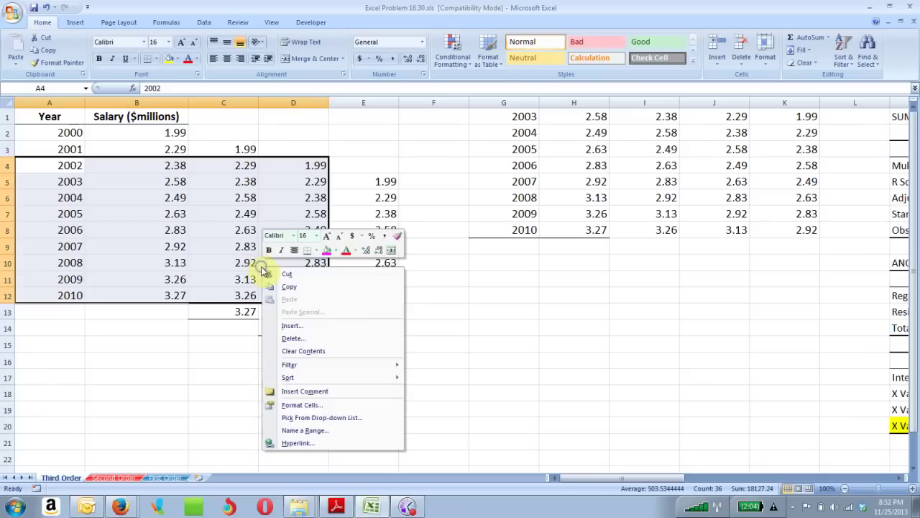
{"action": "left_click", "coordinate": [273, 276]}
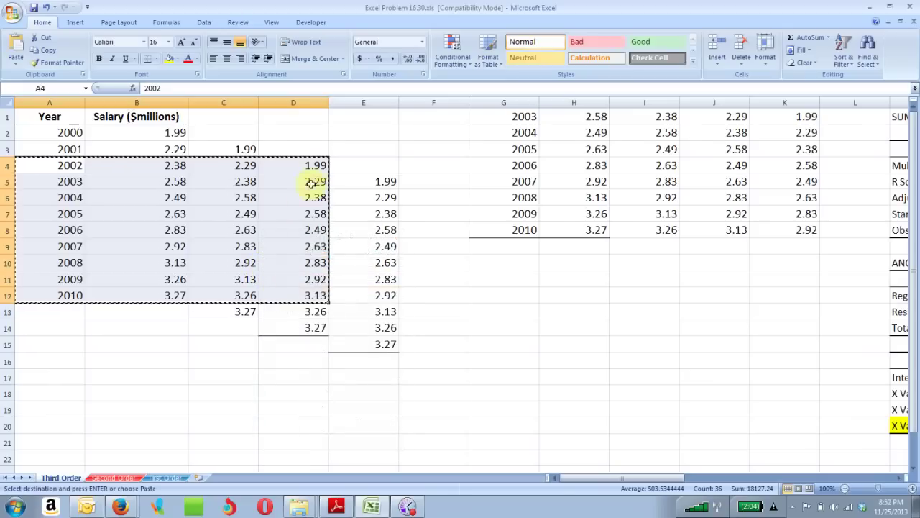
Paste the copied data into the Second Order sheet starting at cell A1
{"action": "left_click", "coordinate": [113, 477]}
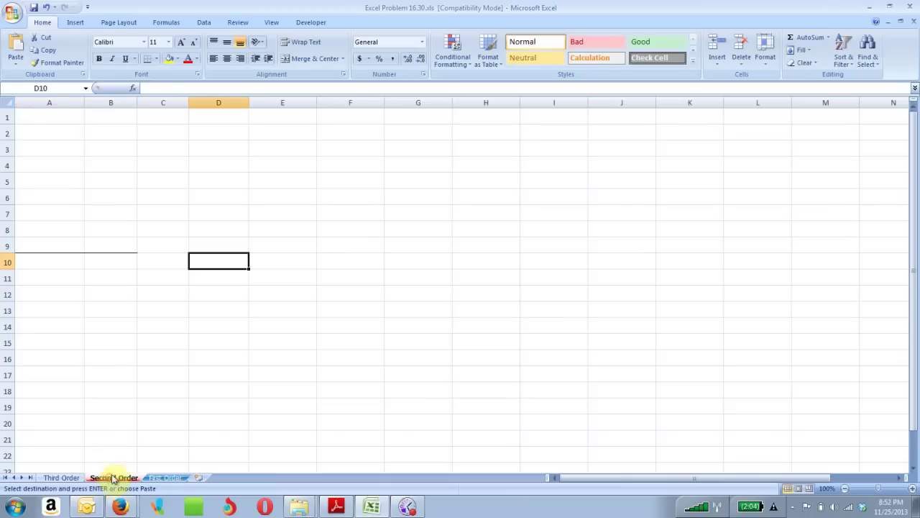
{"action": "left_click", "coordinate": [36, 115]}
{"action": "right_click", "coordinate": [35, 115]}
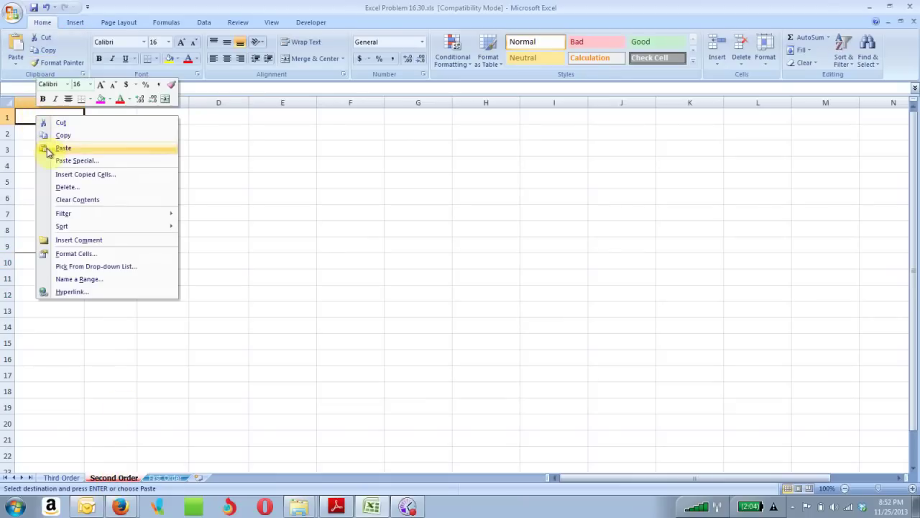
{"action": "left_click", "coordinate": [46, 149]}
Examine columns A through D of the Second Order sheet to identify the year, the salary and its two lagged series
{"action": "left_click", "coordinate": [69, 102]}
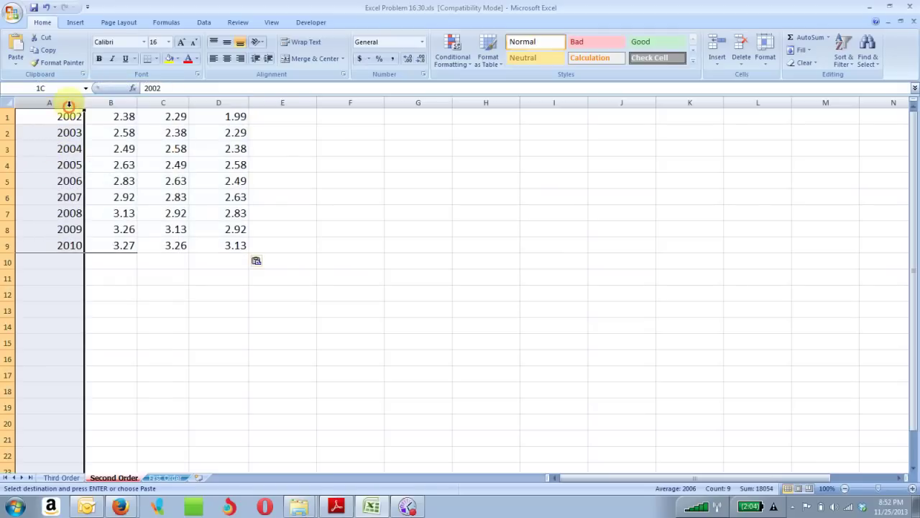
{"action": "left_click", "coordinate": [102, 101]}
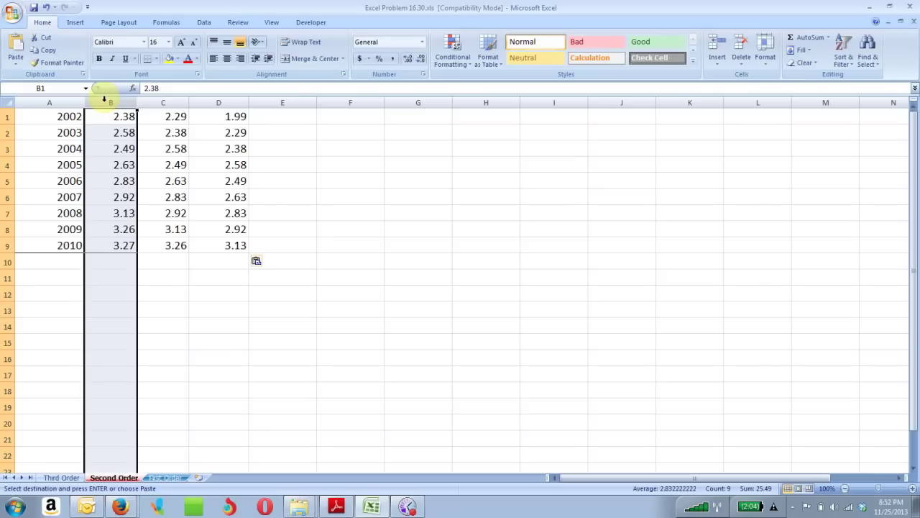
{"action": "left_click", "coordinate": [159, 103]}
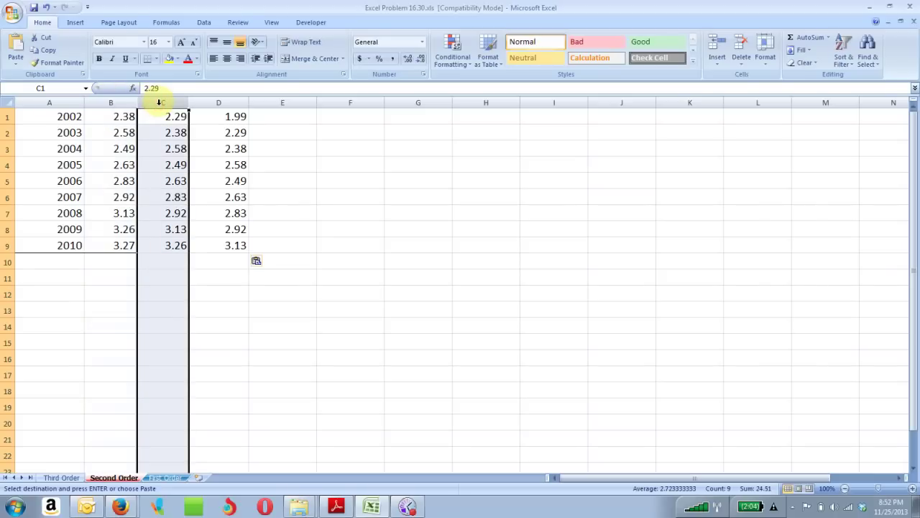
{"action": "left_click", "coordinate": [214, 101]}
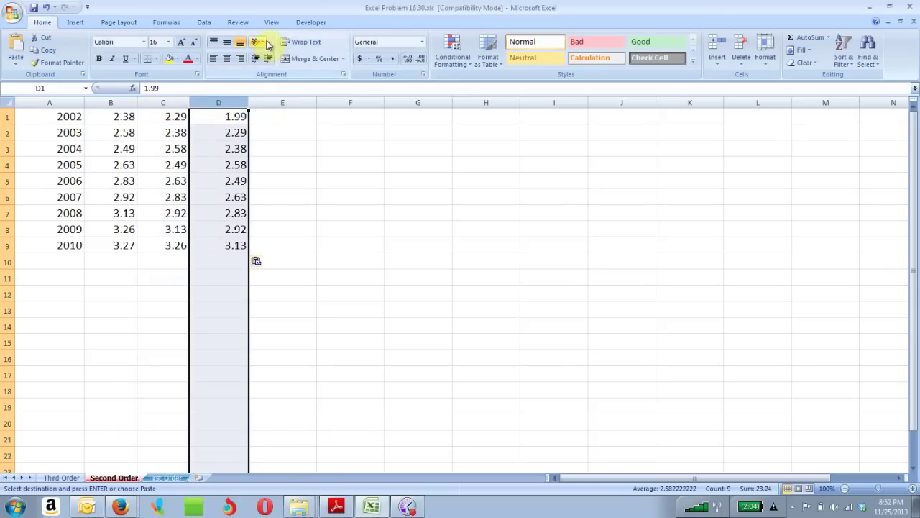
Start a new Regression from the Data Analysis tools and clear its previous Y, X and output ranges
{"action": "left_click", "coordinate": [204, 23]}
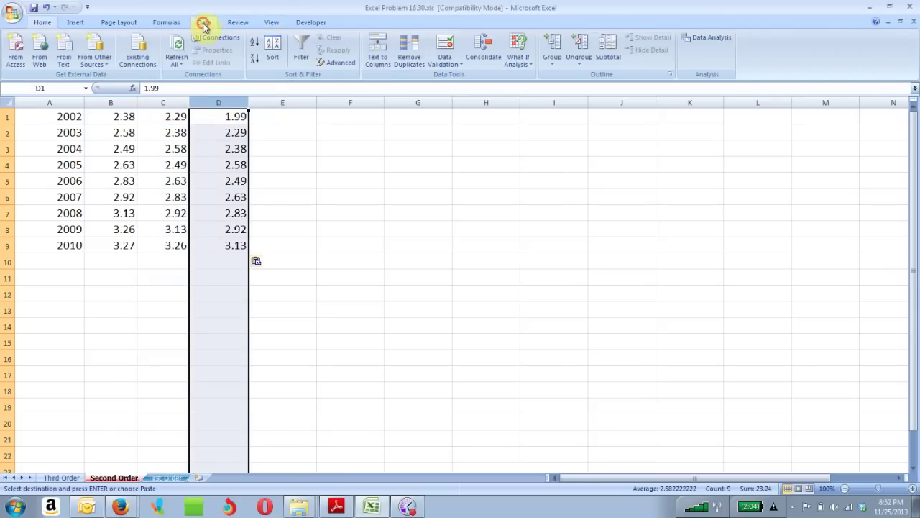
{"action": "left_click", "coordinate": [688, 40]}
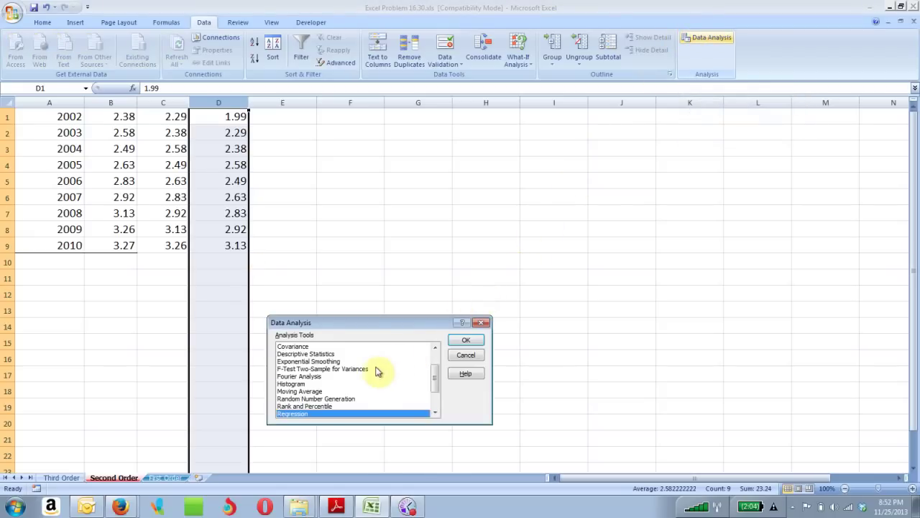
{"action": "left_click", "coordinate": [450, 342]}
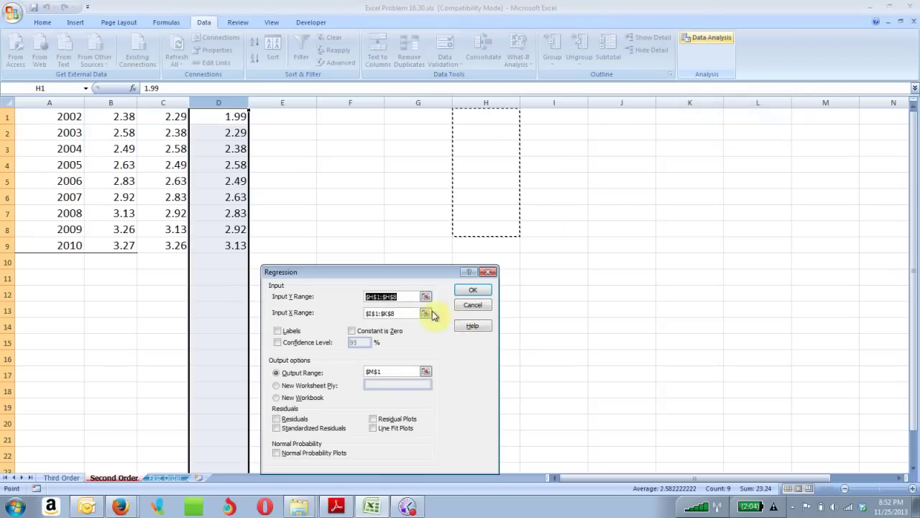
{"action": "key", "text": "Delete"}
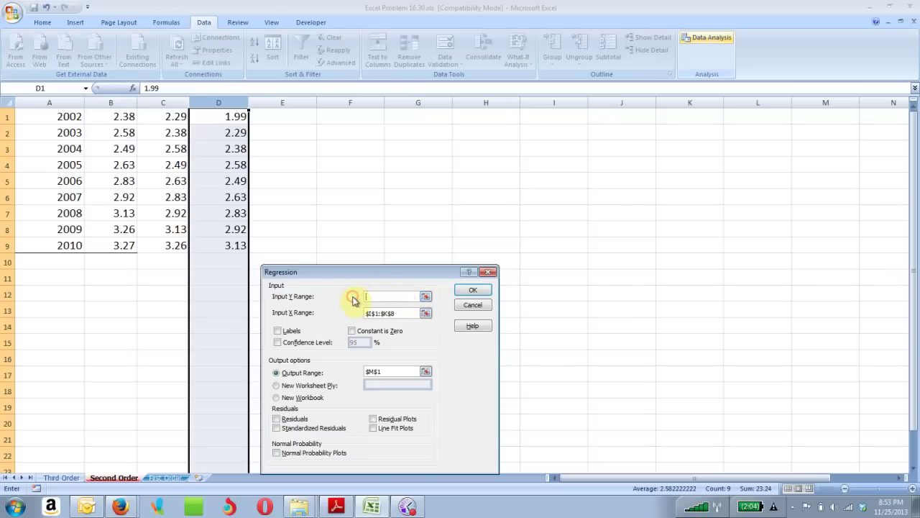
{"action": "left_click", "coordinate": [397, 312]}
{"action": "left_click_drag", "start_coordinate": [399, 313], "coordinate": [352, 321]}
{"action": "key", "text": "Delete"}
{"action": "left_click", "coordinate": [382, 371]}
{"action": "left_click_drag", "start_coordinate": [384, 371], "coordinate": [364, 377]}
{"action": "key", "text": "Delete"}
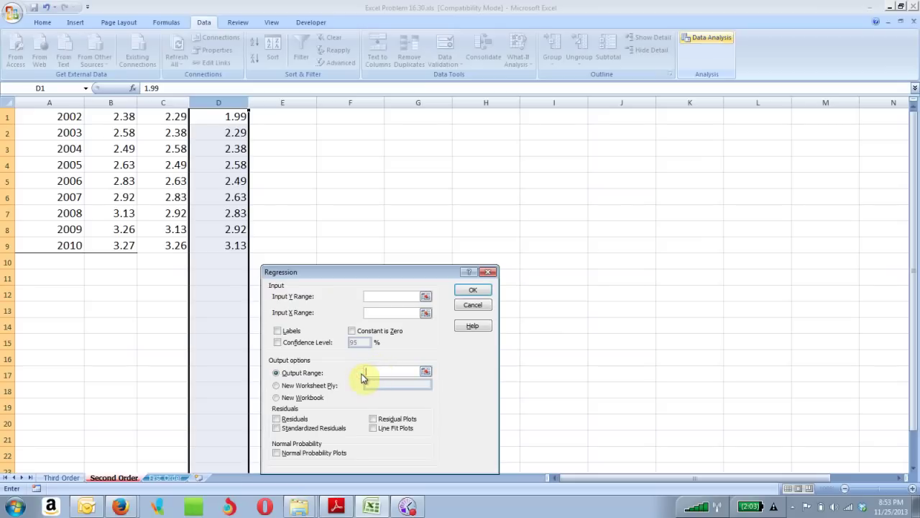
Set the regression's Y range to B1:B9 and its X range to the two lagged columns C1:D9
{"action": "left_click", "coordinate": [368, 295]}
{"action": "left_click_drag", "start_coordinate": [123, 118], "coordinate": [113, 240]}
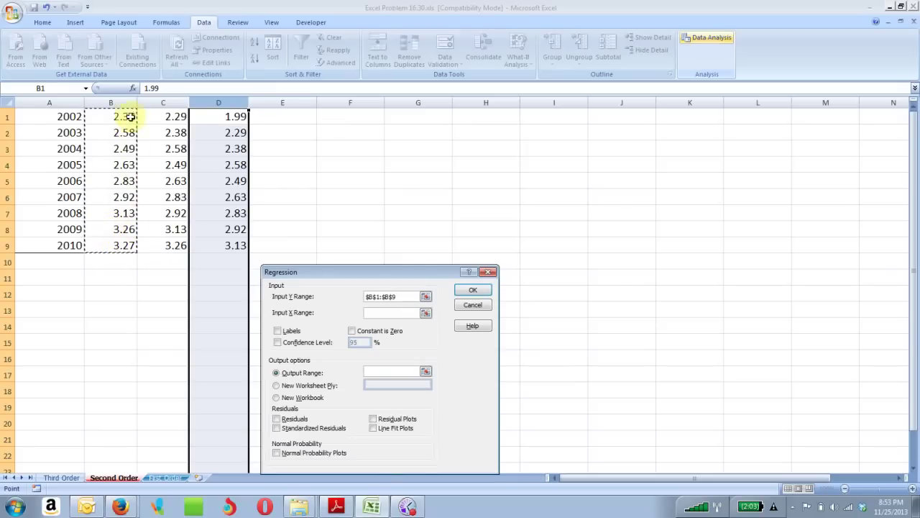
{"action": "left_click", "coordinate": [369, 312]}
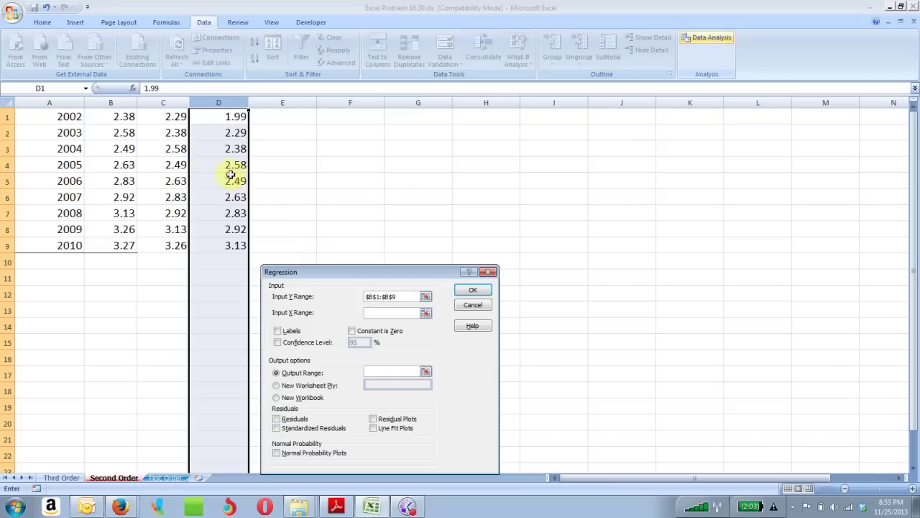
{"action": "left_click_drag", "start_coordinate": [170, 117], "coordinate": [235, 244]}
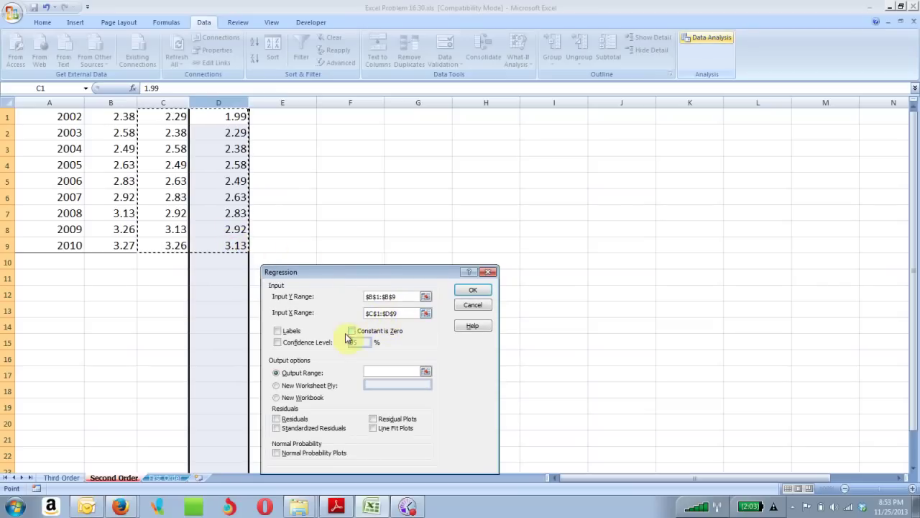
Set the regression's output range to G1 and run the second-order regression
{"action": "left_click", "coordinate": [371, 371]}
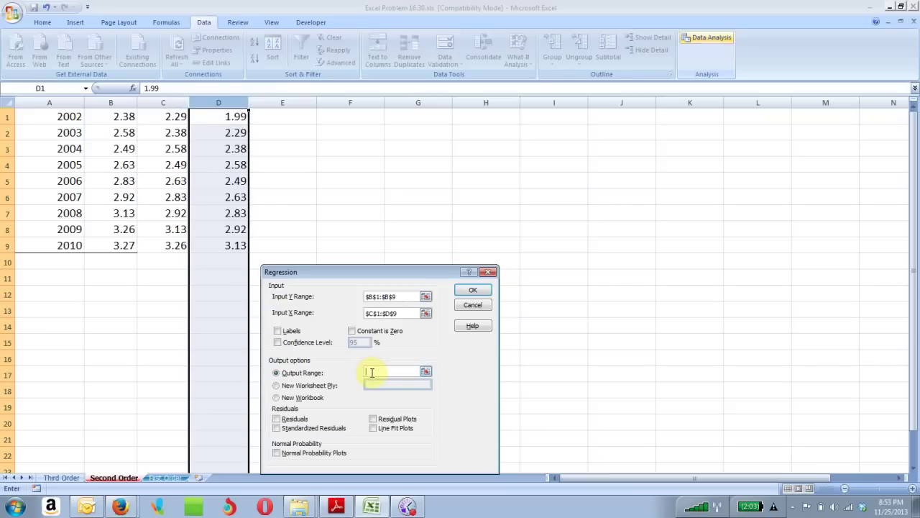
{"action": "type", "text": "G1"}
{"action": "left_click", "coordinate": [468, 293]}
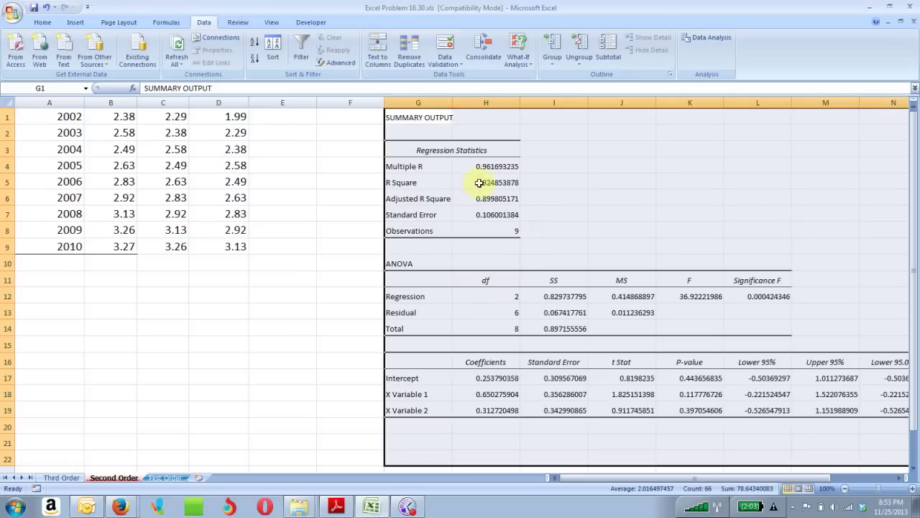
Set the summary output's font size to 14 and fill the X Variable 2 row, G19:K19, with yellow
{"action": "left_click", "coordinate": [43, 24]}
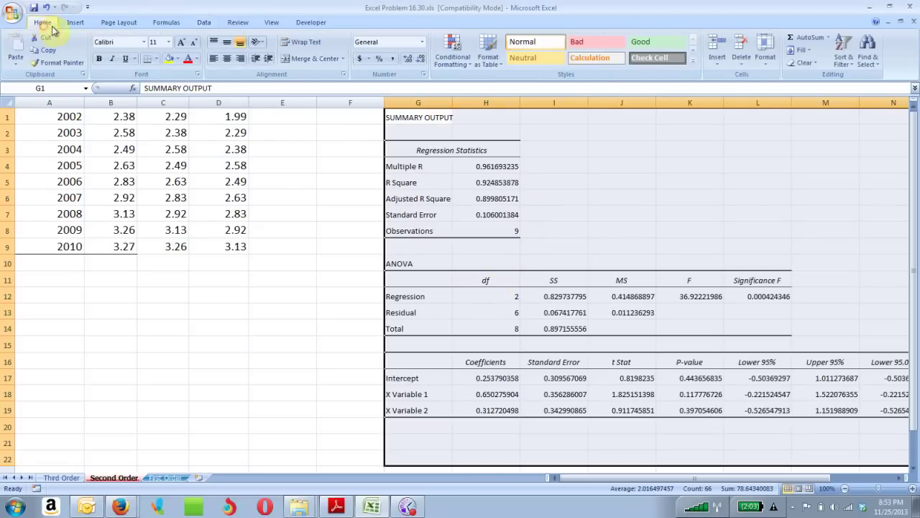
{"action": "left_click", "coordinate": [169, 42]}
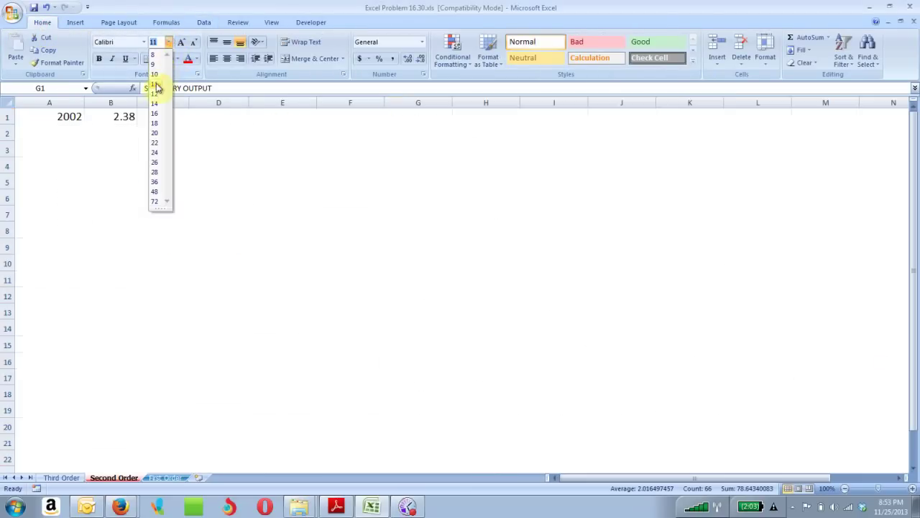
{"action": "left_click", "coordinate": [155, 102]}
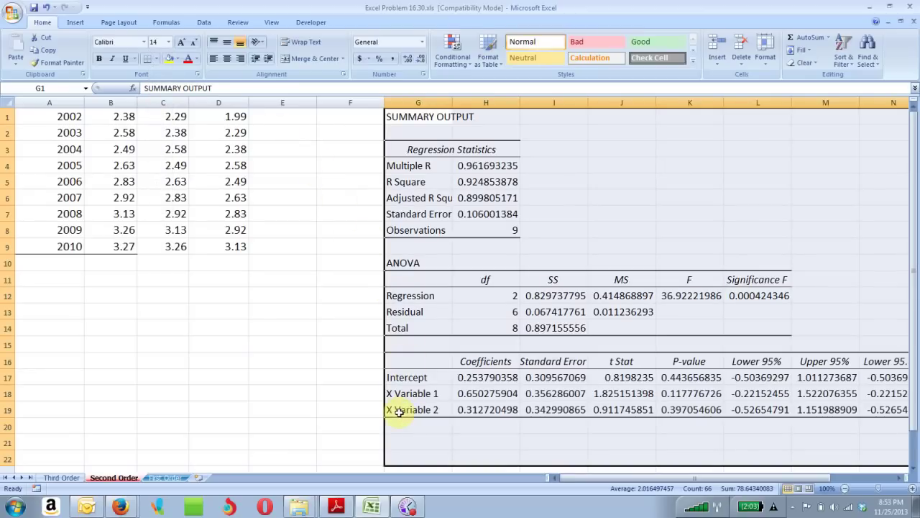
{"action": "left_click_drag", "start_coordinate": [399, 411], "coordinate": [699, 409]}
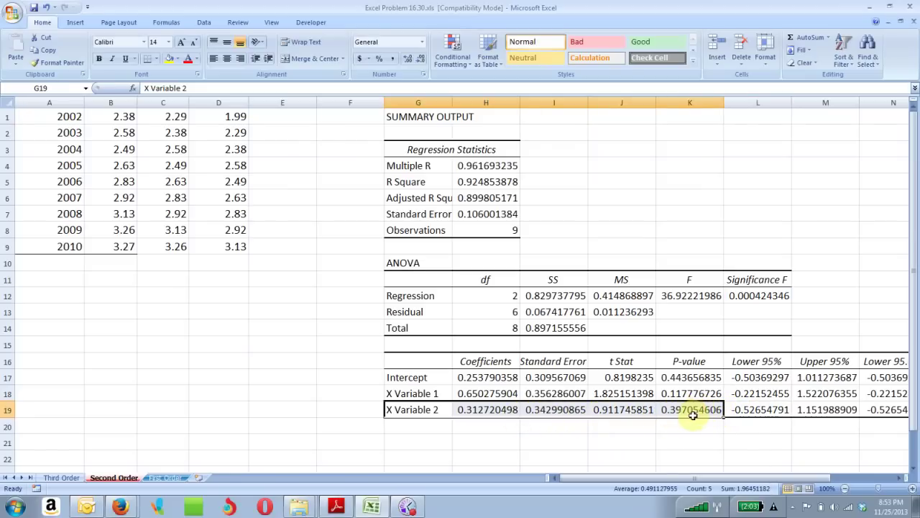
{"action": "left_click", "coordinate": [171, 59]}
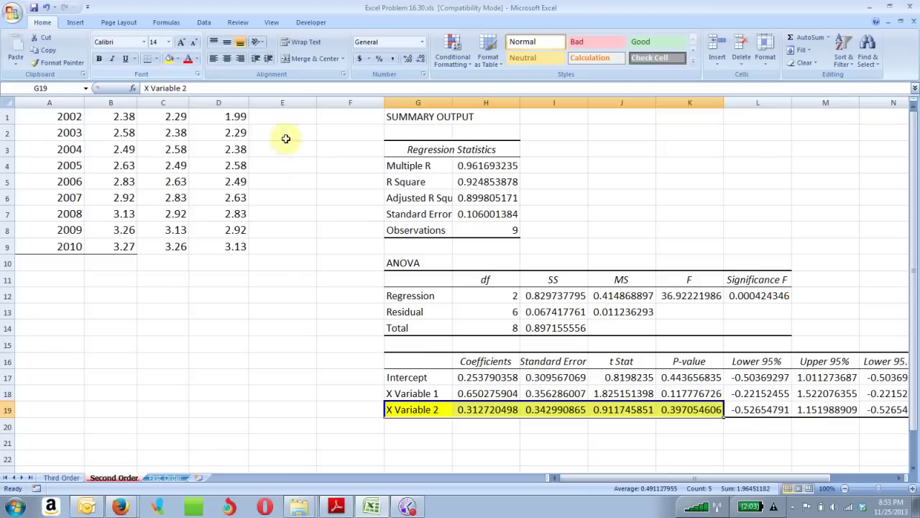
Enter the notes "Alpha = .05" in K20 and "P-Value = .397" in K21 below the X Variable 2 P-value
{"action": "left_click", "coordinate": [678, 425]}
{"action": "type", "text": "p"}
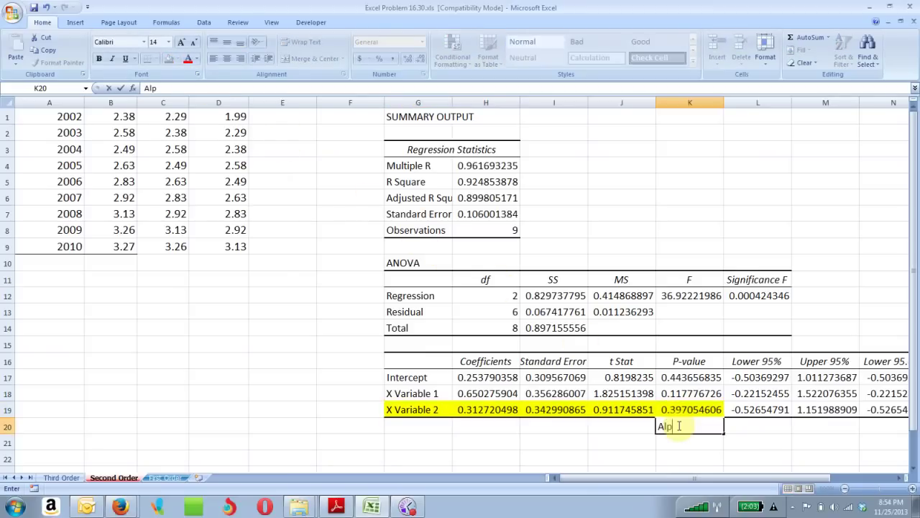
{"action": "type", "text": "ha = .05"}
{"action": "left_click", "coordinate": [683, 437]}
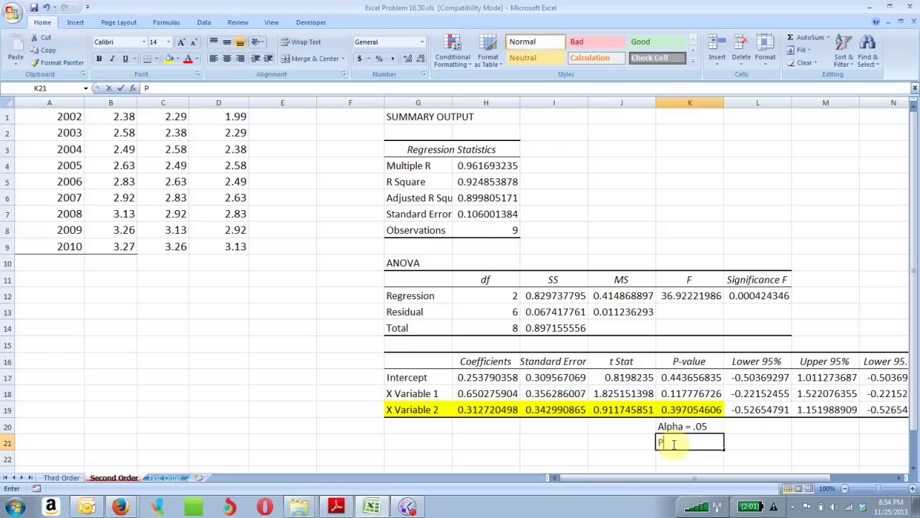
{"action": "type", "text": "P-Value "}
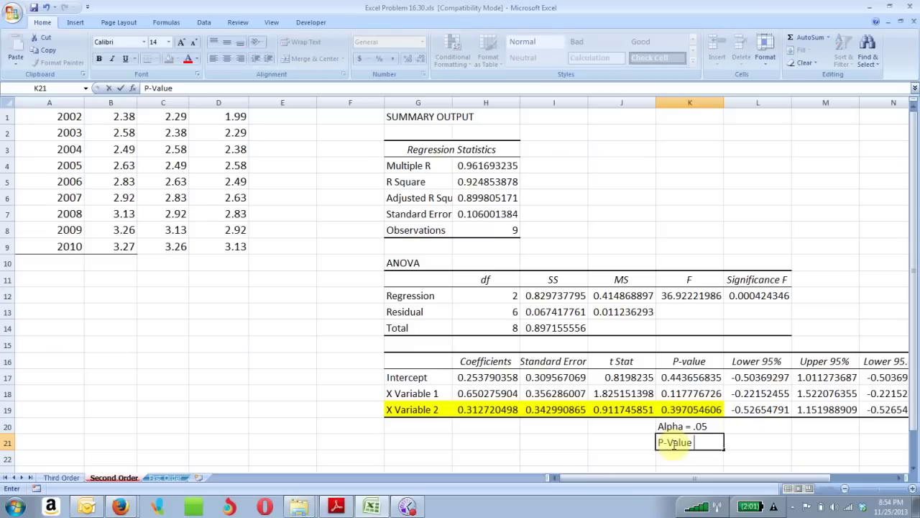
{"action": "type", "text": "= .397"}
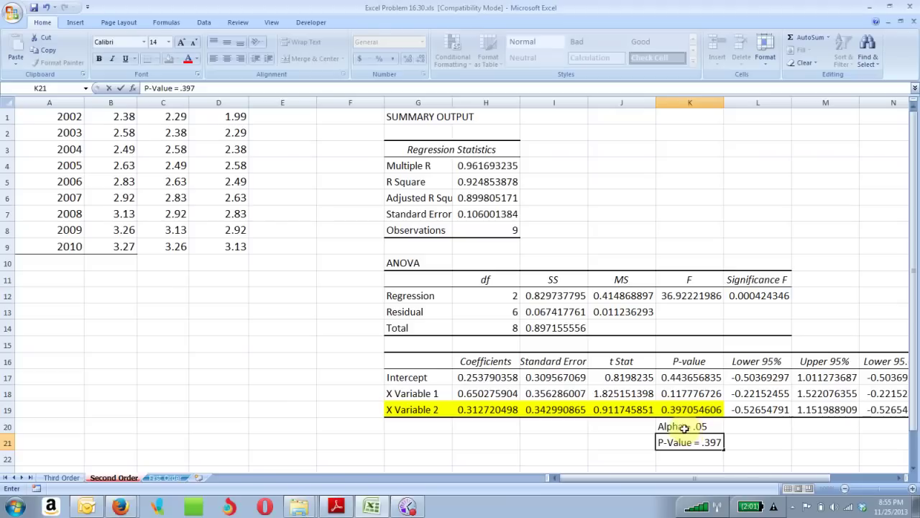
Copy A3:C12 from the Third Order sheet and paste it into the First Order sheet starting at cell A1
{"action": "left_click", "coordinate": [60, 478]}
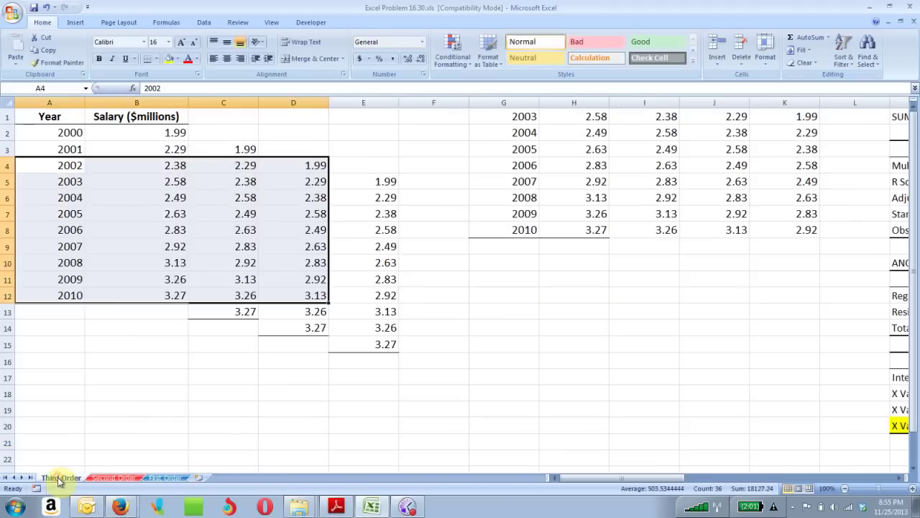
{"action": "left_click", "coordinate": [67, 148]}
{"action": "left_click_drag", "start_coordinate": [72, 148], "coordinate": [240, 292]}
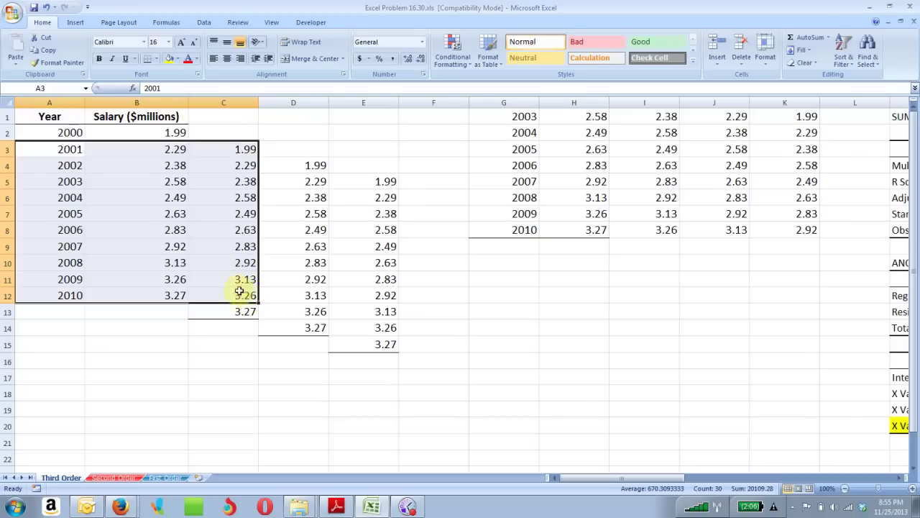
{"action": "right_click", "coordinate": [215, 271]}
{"action": "left_click", "coordinate": [237, 292]}
{"action": "left_click", "coordinate": [166, 479]}
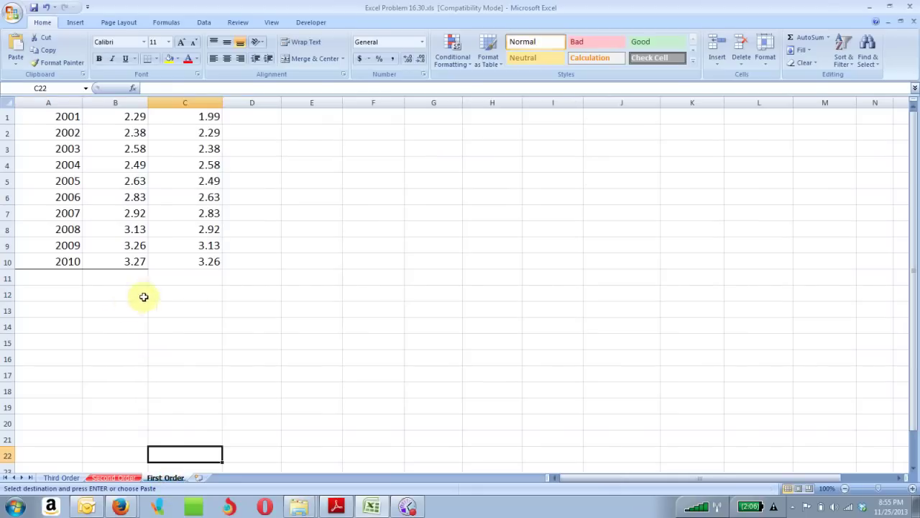
{"action": "left_click", "coordinate": [916, 153]}
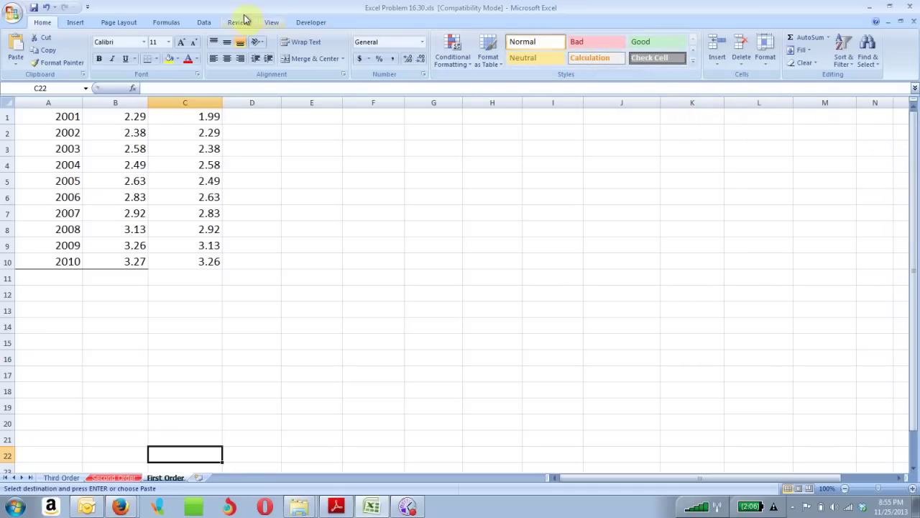
Start a new Regression from the Data Analysis tools on the First Order sheet and clear its previous Y, X and output ranges
{"action": "left_click", "coordinate": [205, 22]}
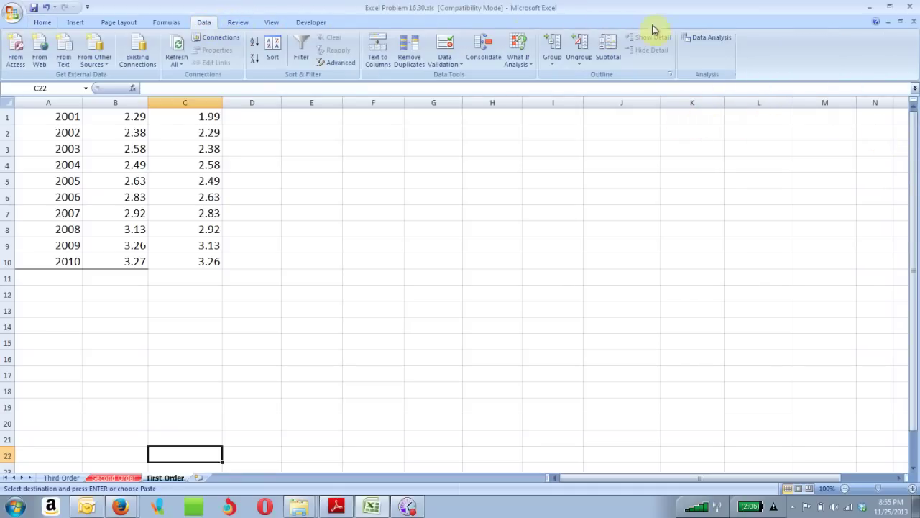
{"action": "left_click", "coordinate": [701, 37]}
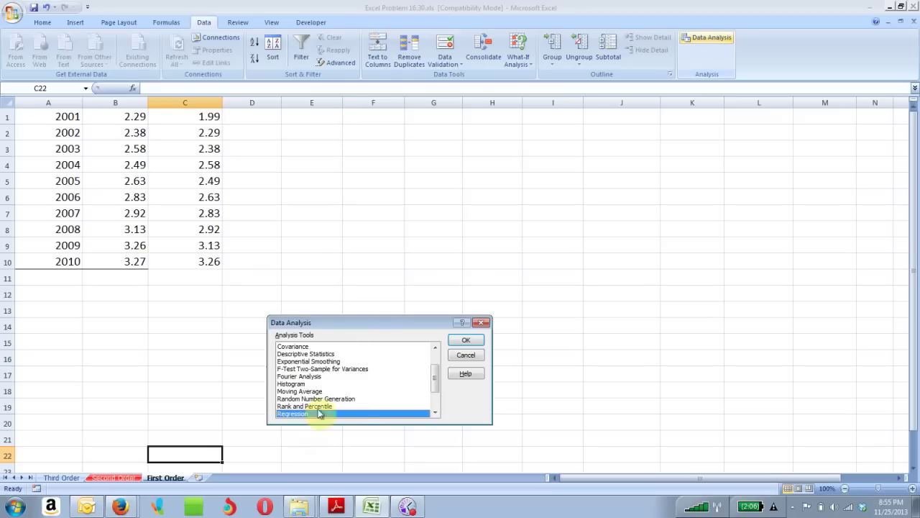
{"action": "left_click", "coordinate": [465, 340]}
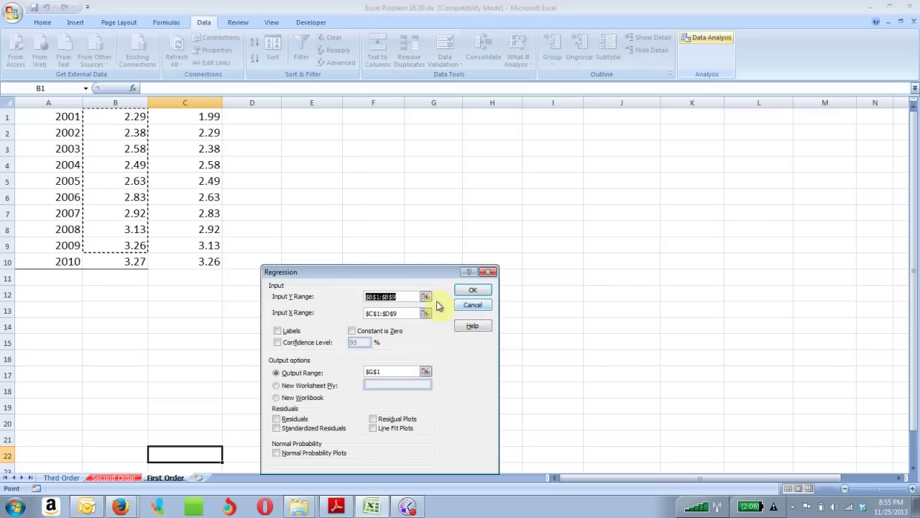
{"action": "key", "text": "BackSpace"}
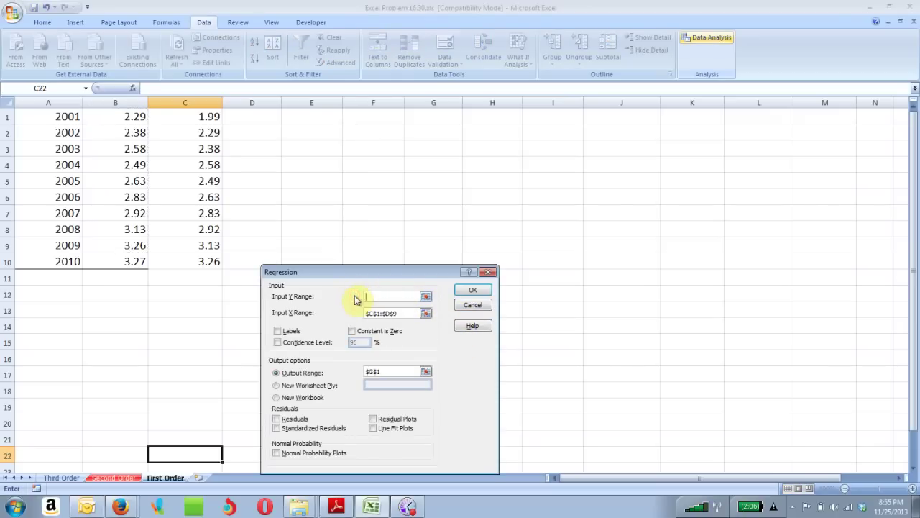
{"action": "left_click_drag", "start_coordinate": [398, 314], "coordinate": [368, 316]}
{"action": "key", "text": "BackSpace"}
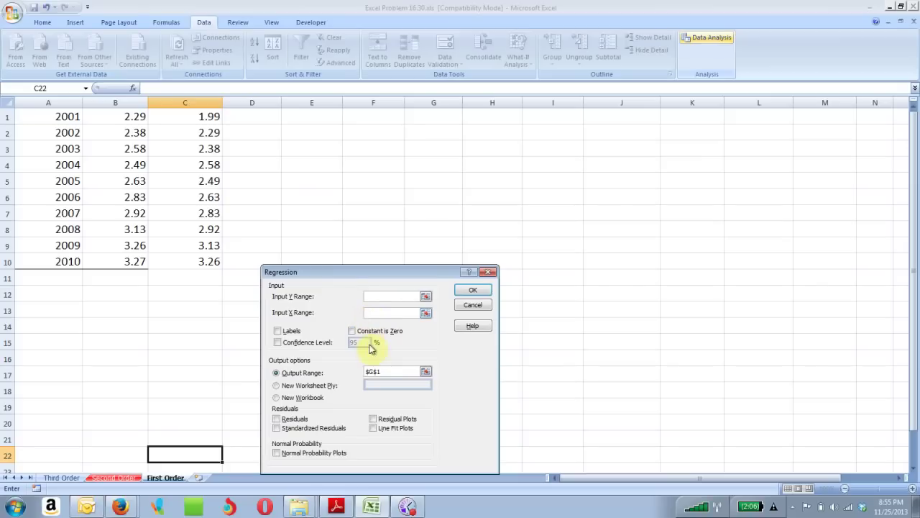
{"action": "left_click_drag", "start_coordinate": [380, 373], "coordinate": [355, 373]}
{"action": "key", "text": "BackSpace"}
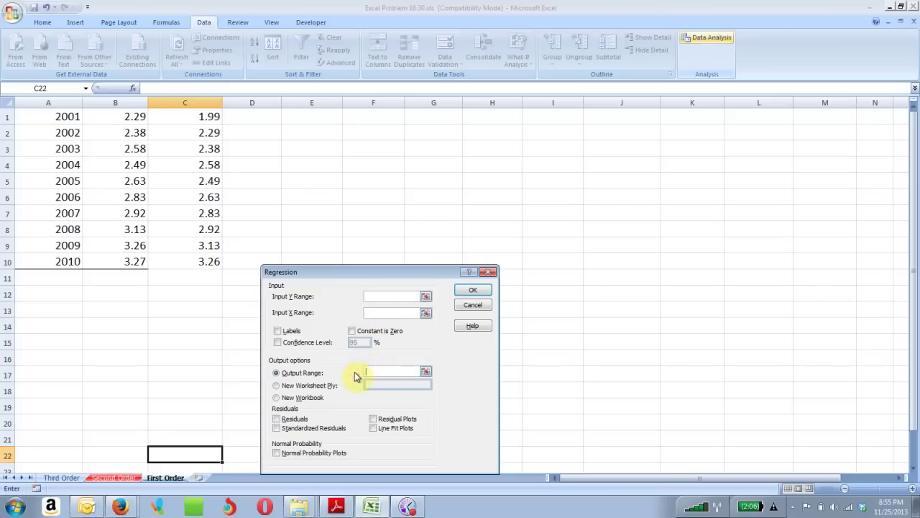
Run the first-order regression with Y range B1:B10, X range C1:C10 and output at F1
{"action": "left_click", "coordinate": [382, 296]}
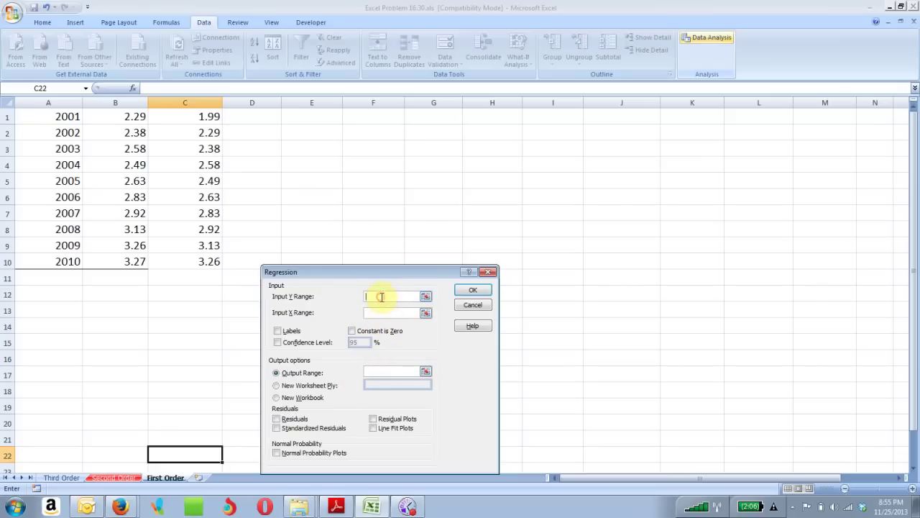
{"action": "left_click", "coordinate": [111, 117]}
{"action": "left_click_drag", "start_coordinate": [110, 117], "coordinate": [138, 261]}
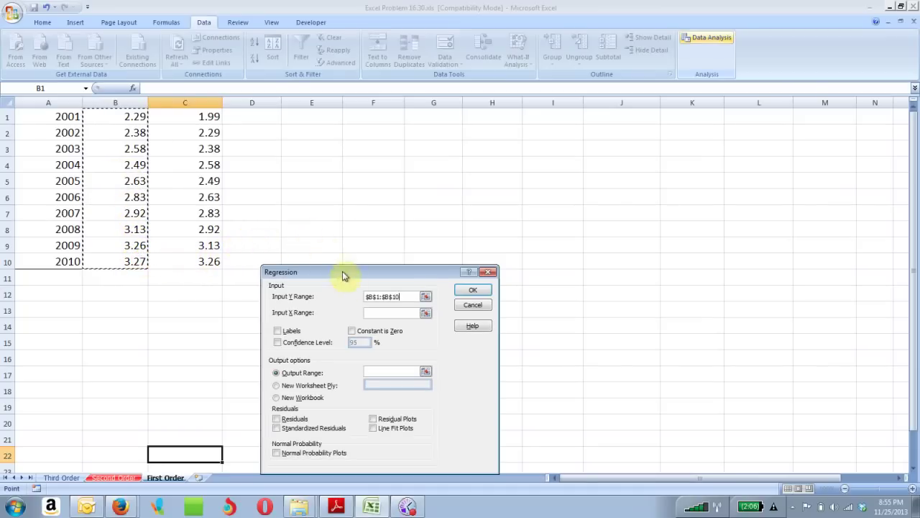
{"action": "left_click", "coordinate": [370, 313]}
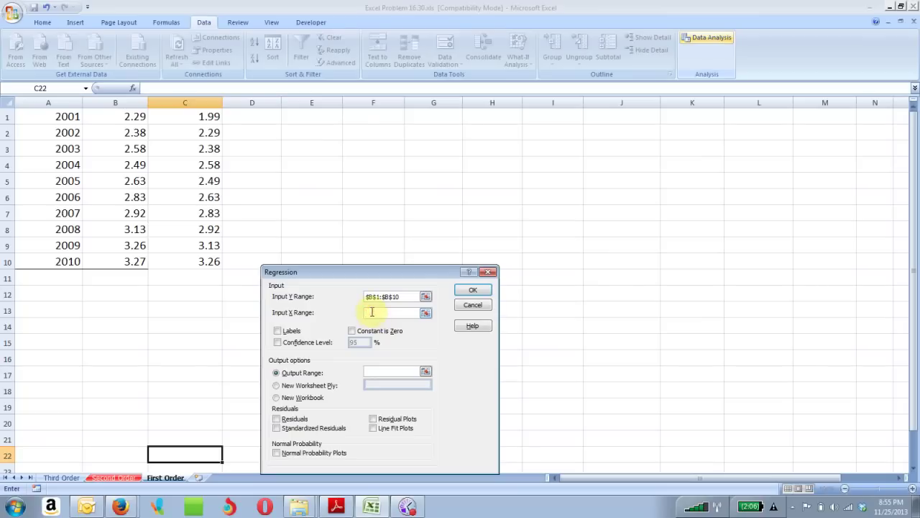
{"action": "left_click_drag", "start_coordinate": [207, 113], "coordinate": [205, 260]}
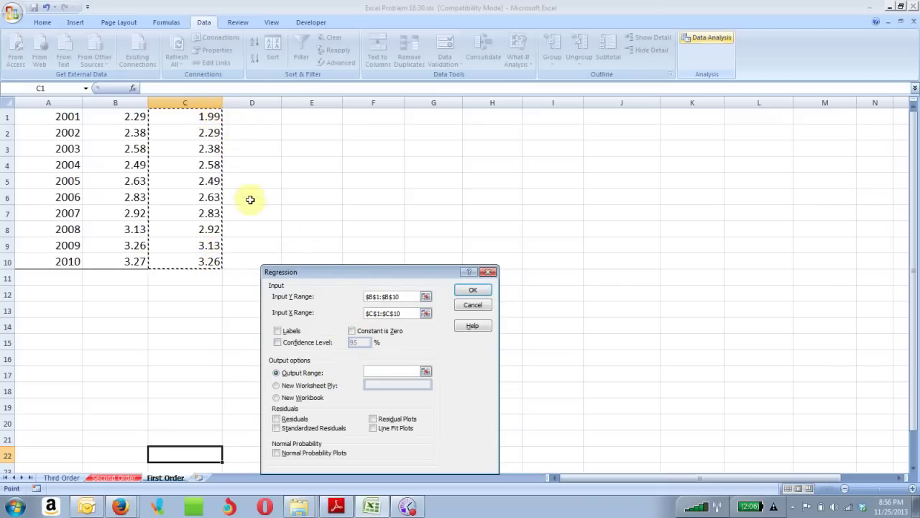
{"action": "left_click", "coordinate": [383, 371]}
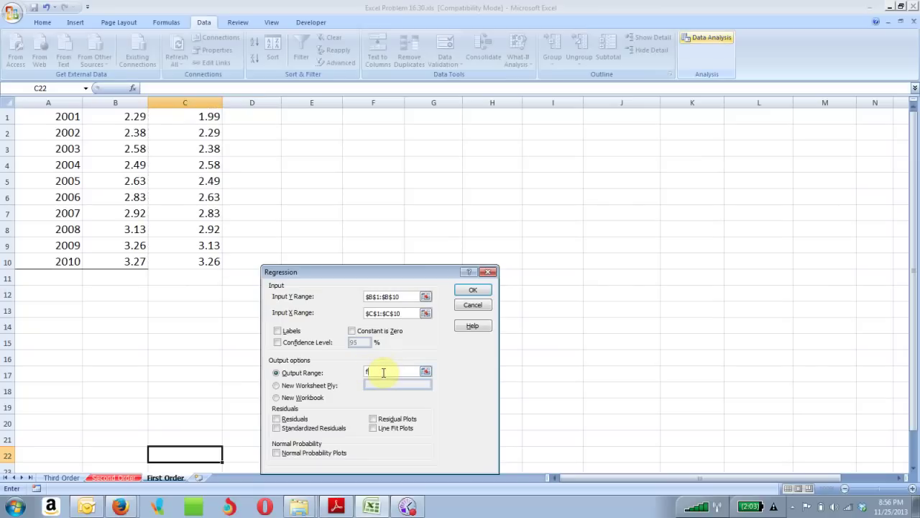
{"action": "left_click", "coordinate": [471, 289]}
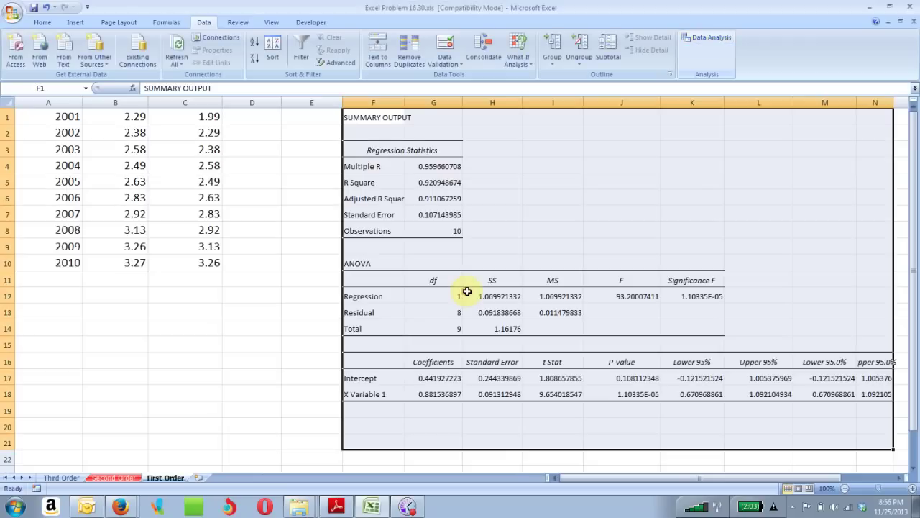
Set the first-order summary output's font size to 14 and fill the X Variable 1 row, F18:J18, with yellow
{"action": "left_click", "coordinate": [44, 24]}
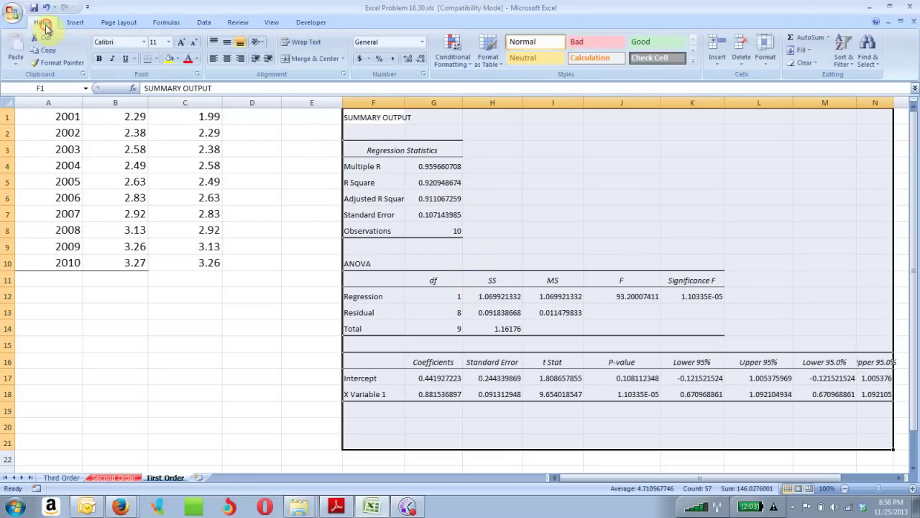
{"action": "left_click", "coordinate": [168, 42]}
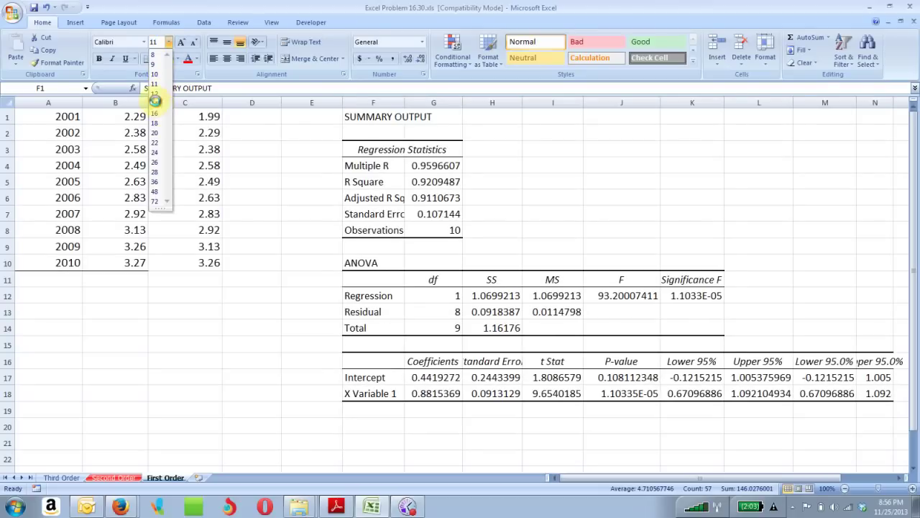
{"action": "left_click", "coordinate": [155, 103]}
{"action": "left_click", "coordinate": [365, 396]}
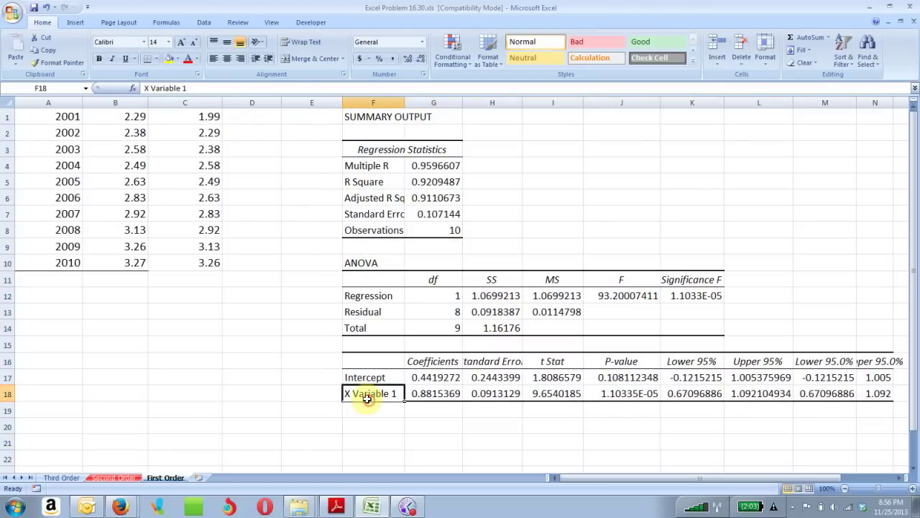
{"action": "left_click_drag", "start_coordinate": [365, 397], "coordinate": [649, 394]}
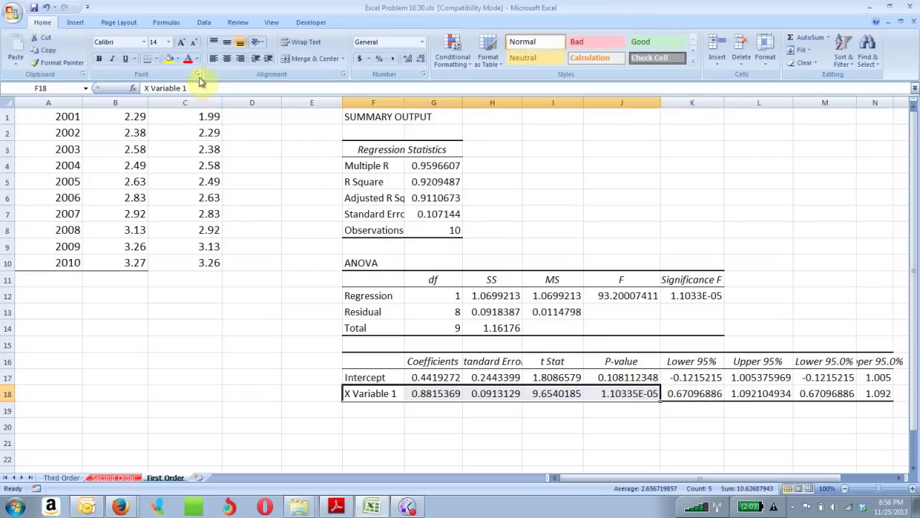
{"action": "left_click", "coordinate": [171, 59]}
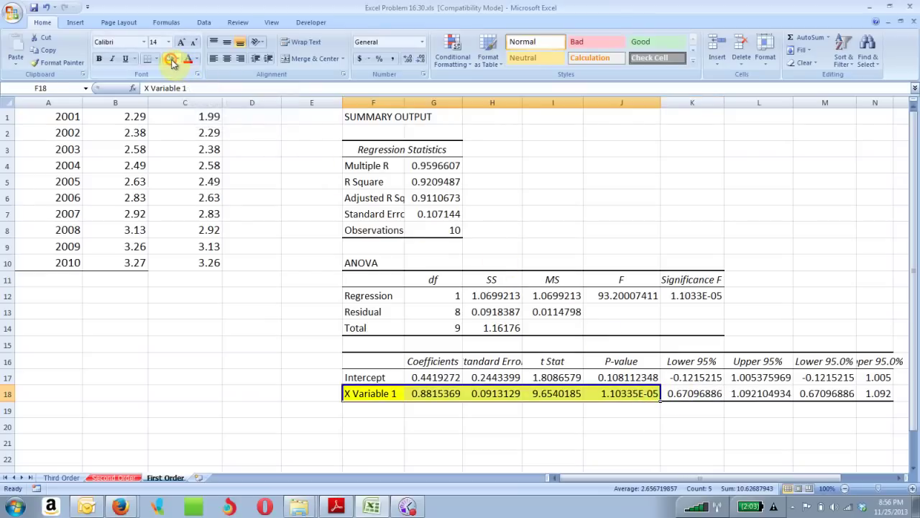
Enter the label "P-Value = .00001" in J19, taking the rounded value from the full X Variable 1 P-value in J18
{"action": "left_click", "coordinate": [592, 411]}
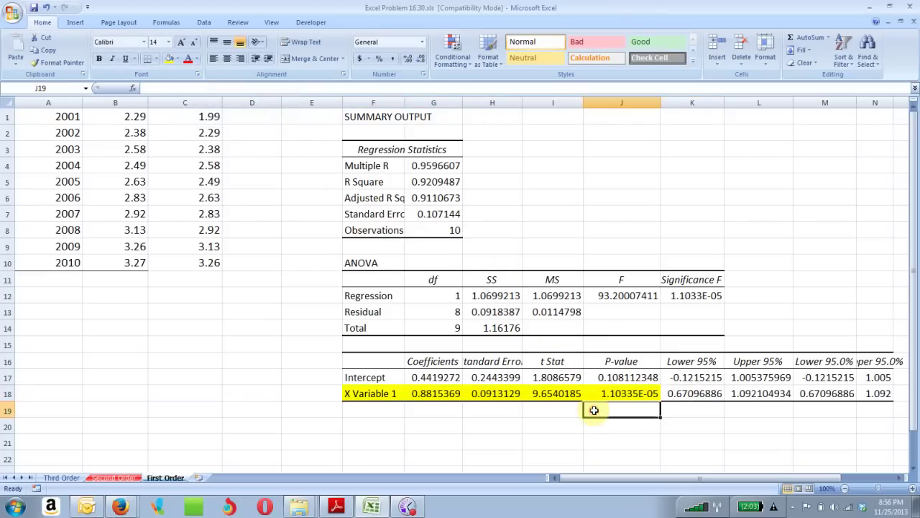
{"action": "type", "text": "P-Value ="}
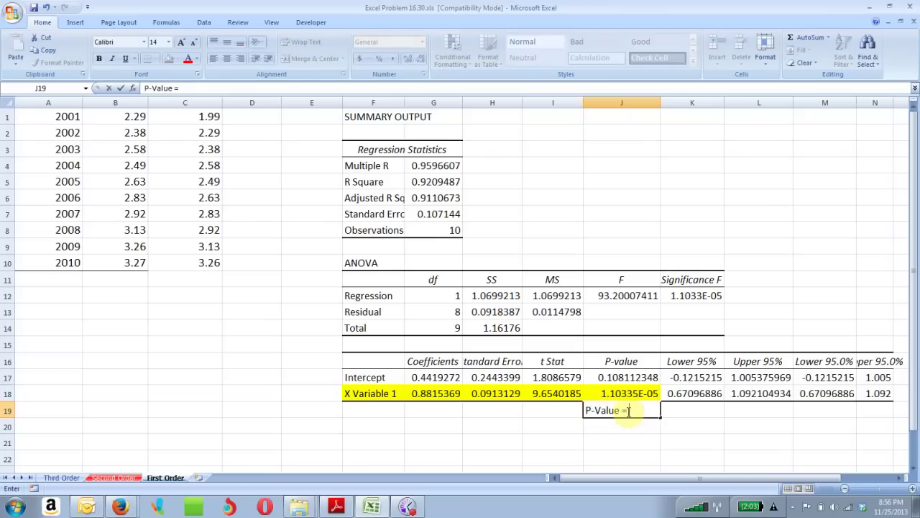
{"action": "left_click", "coordinate": [624, 393]}
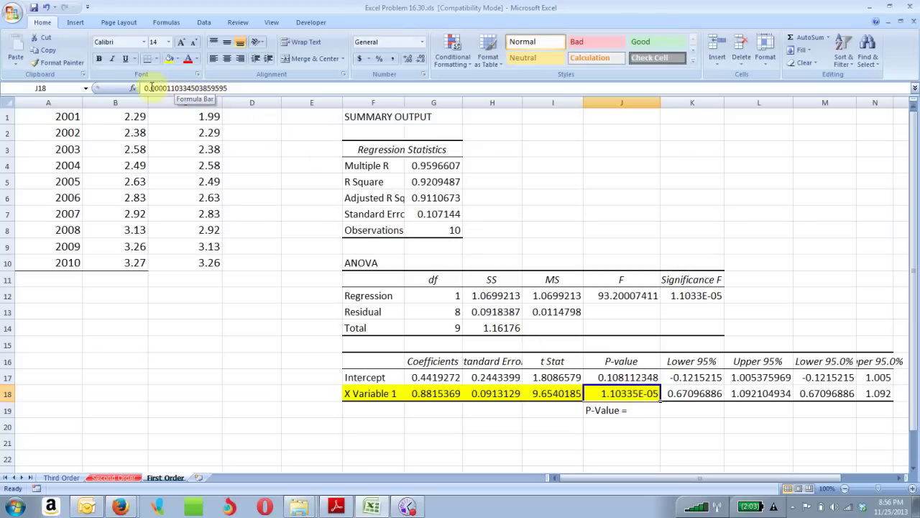
{"action": "left_click_drag", "start_coordinate": [143, 88], "coordinate": [240, 84]}
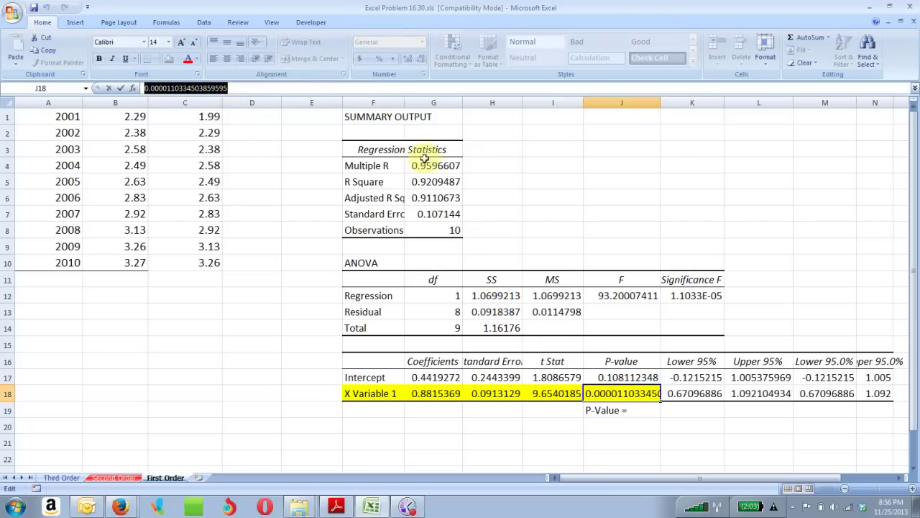
{"action": "left_click", "coordinate": [631, 410]}
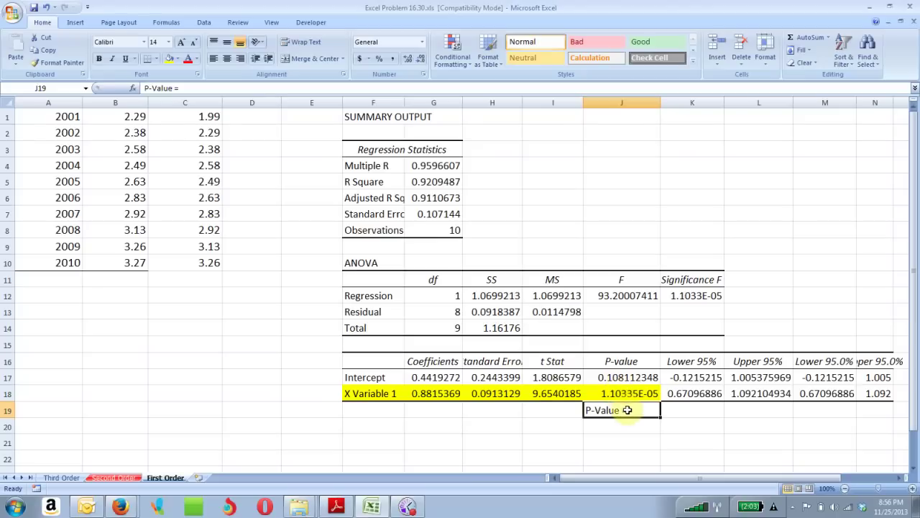
{"action": "left_click", "coordinate": [181, 87]}
{"action": "type", "text": ".0"}
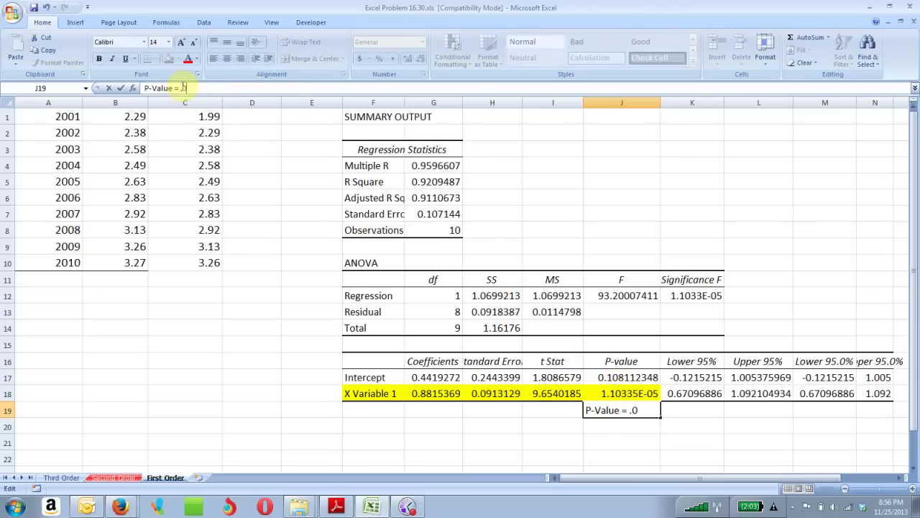
{"action": "type", "text": "0001"}
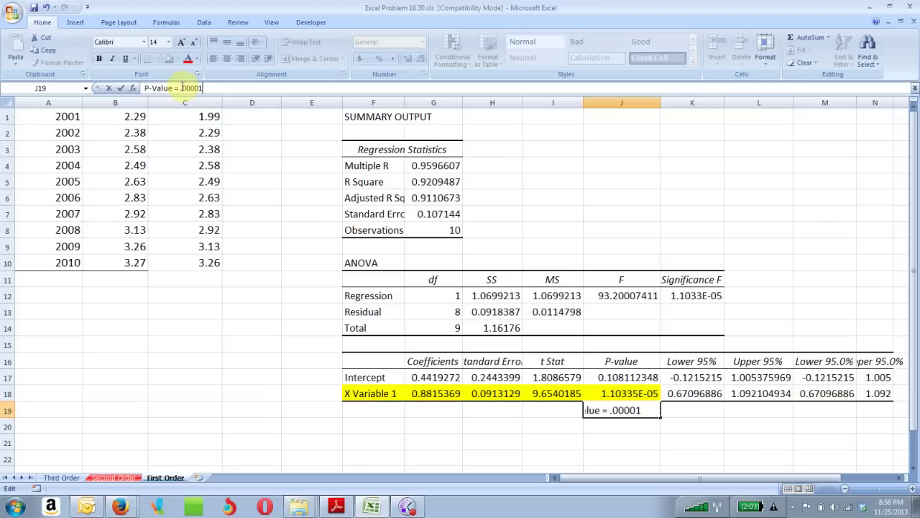
Enter the label "Alpha = .05" in J20, beneath the P-value note
{"action": "left_click", "coordinate": [603, 427]}
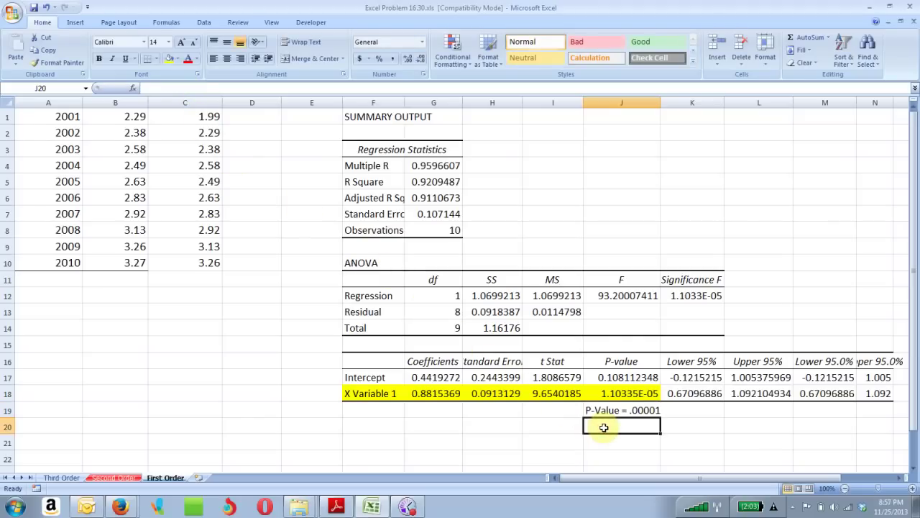
{"action": "type", "text": "Alpha"}
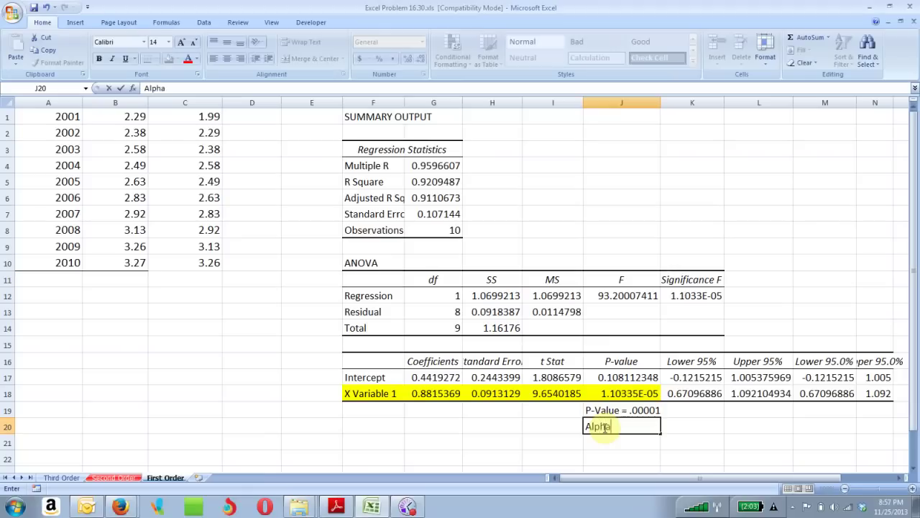
{"action": "type", "text": " = .05"}
{"action": "left_click", "coordinate": [691, 424]}
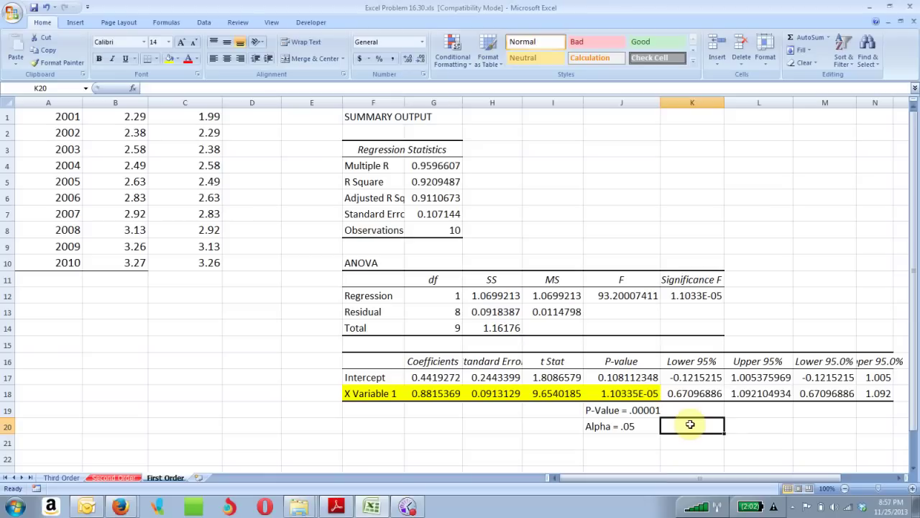
{"action": "left_click", "coordinate": [628, 415]}
{"action": "left_click", "coordinate": [620, 426]}
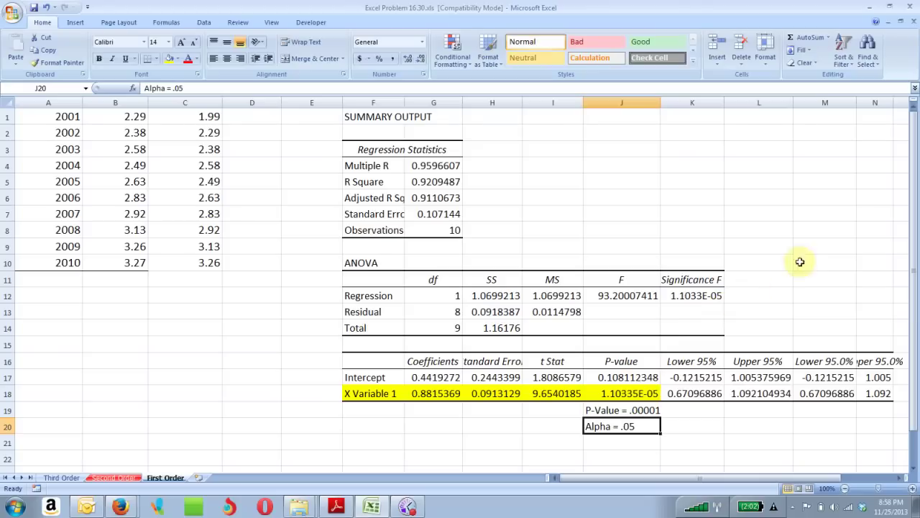
{"action": "left_click", "coordinate": [912, 202]}
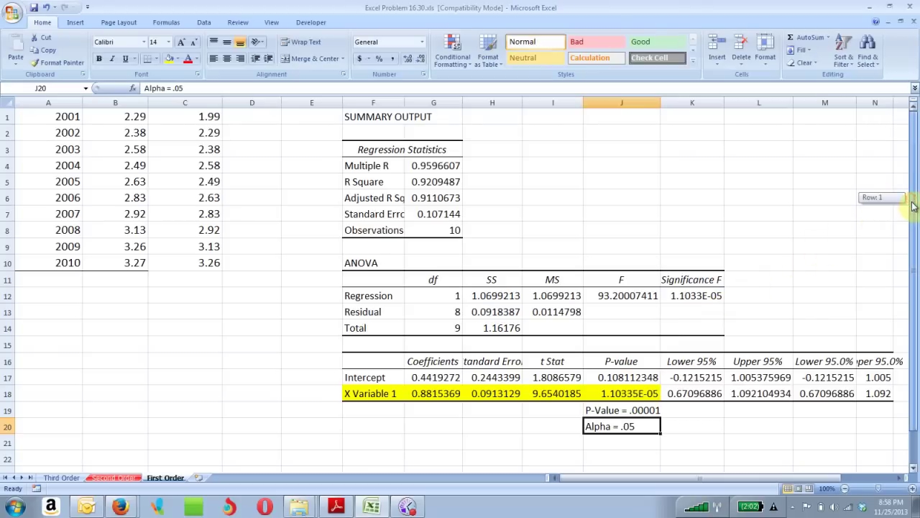
Add the forecast year 2011 in A11, below the 2010 row
{"action": "left_click", "coordinate": [54, 280]}
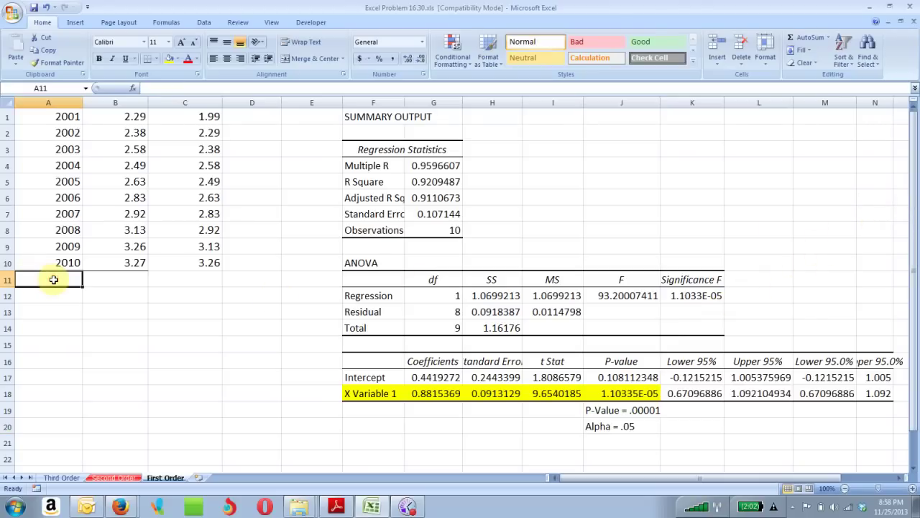
{"action": "type", "text": "2011"}
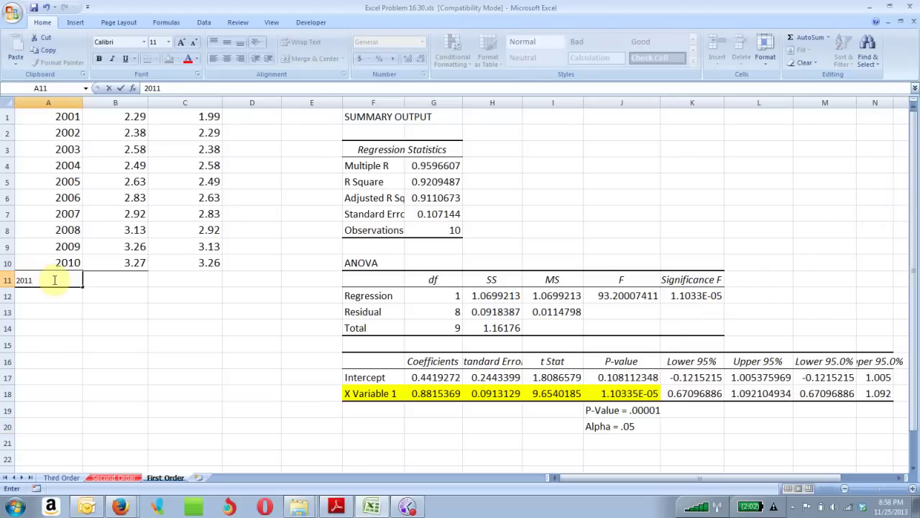
{"action": "key", "text": "Tab"}
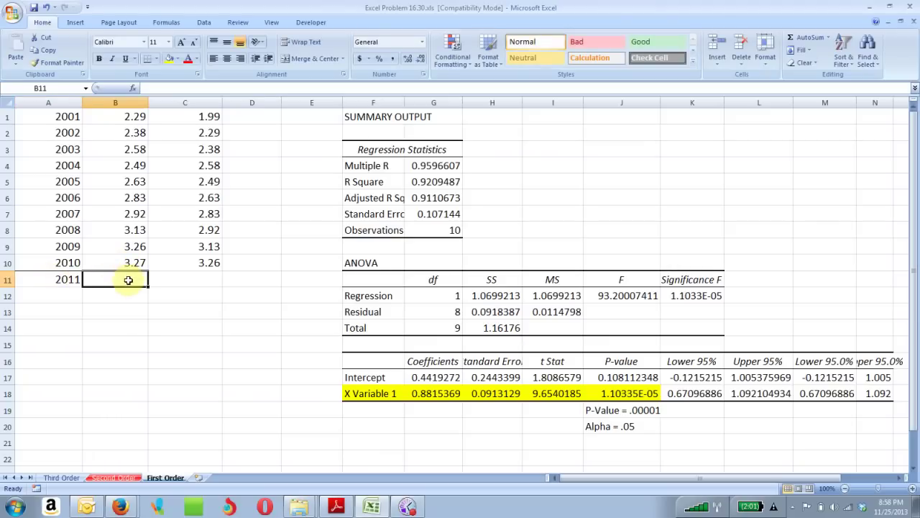
Write the first-order forecast equation in B11 as the text "Y2011= g17+g18*3.27"
{"action": "type", "text": "="}
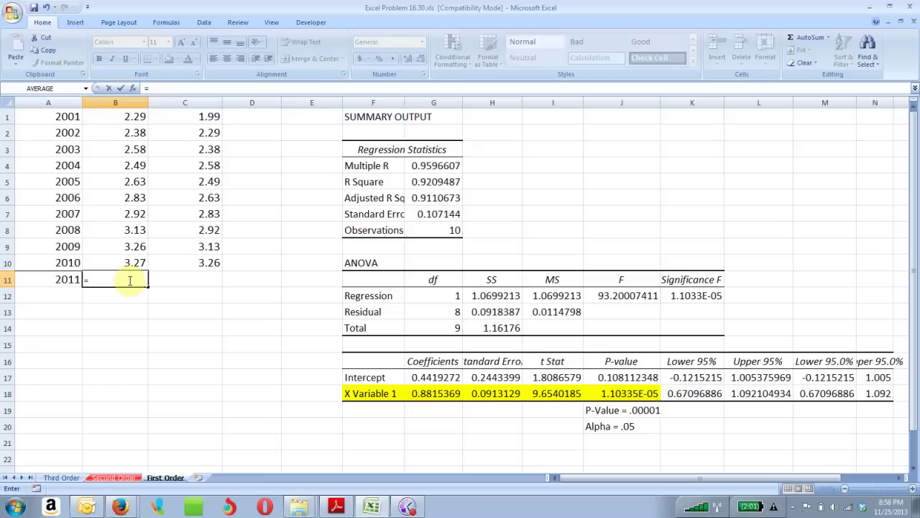
{"action": "key", "text": "BackSpace"}
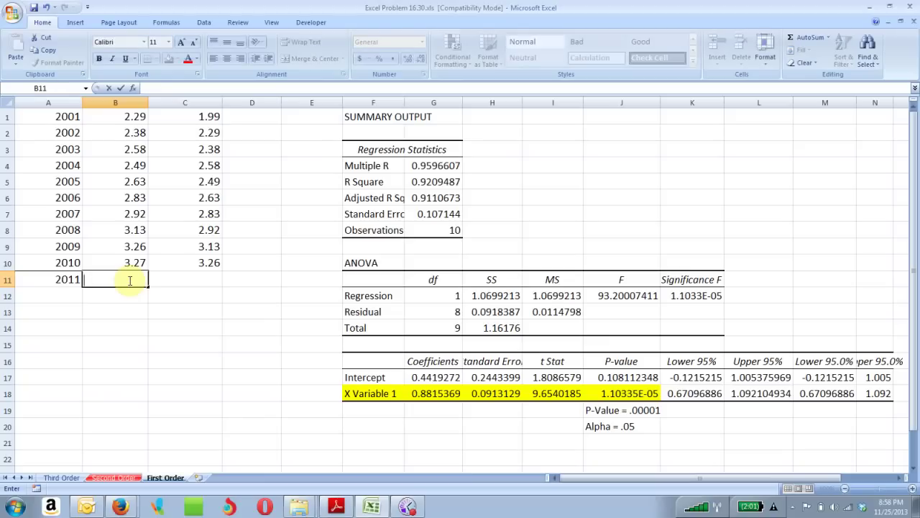
{"action": "type", "text": "YT="}
{"action": "double_click", "coordinate": [89, 280]}
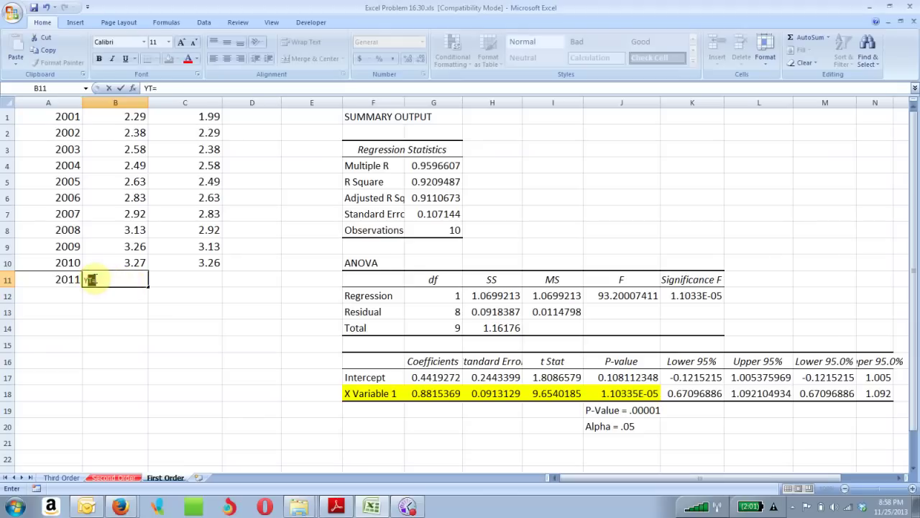
{"action": "type", "text": "Y2011"}
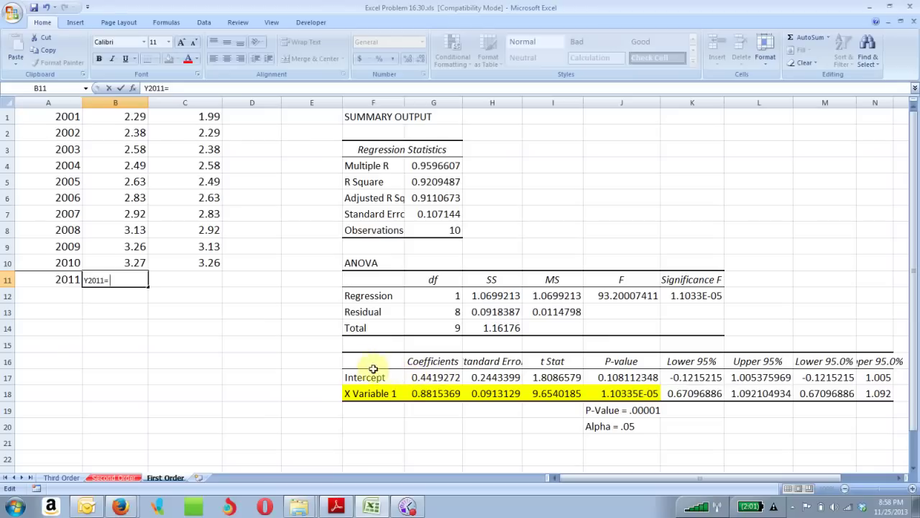
{"action": "type", "text": "g17*"}
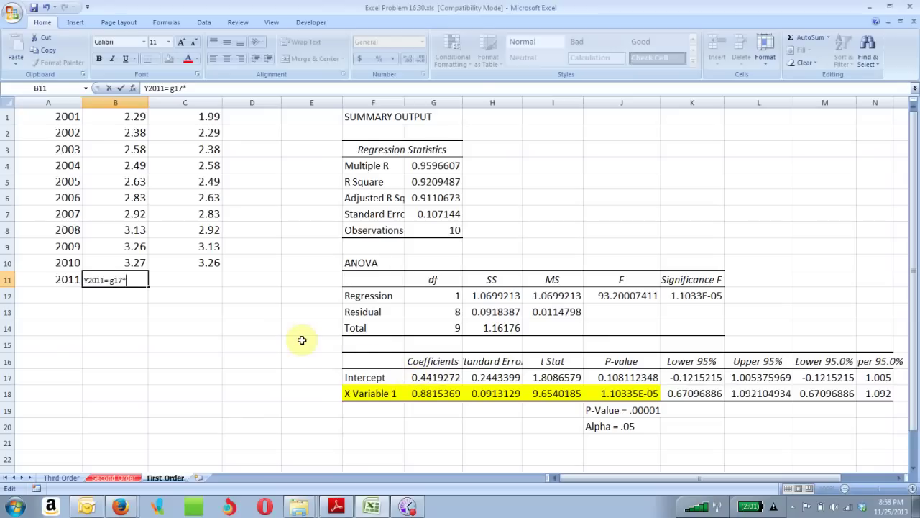
{"action": "key", "text": "BackSpace"}
{"action": "type", "text": "+g18*"}
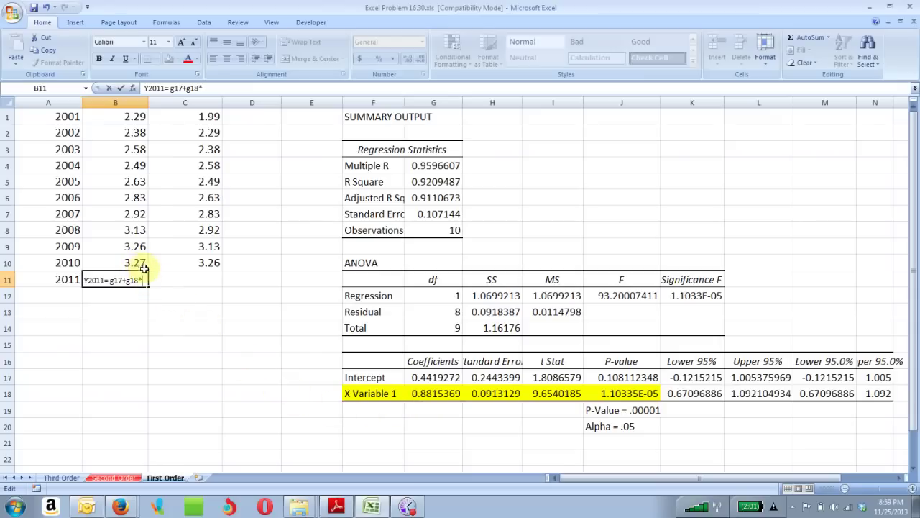
{"action": "type", "text": "3.27"}
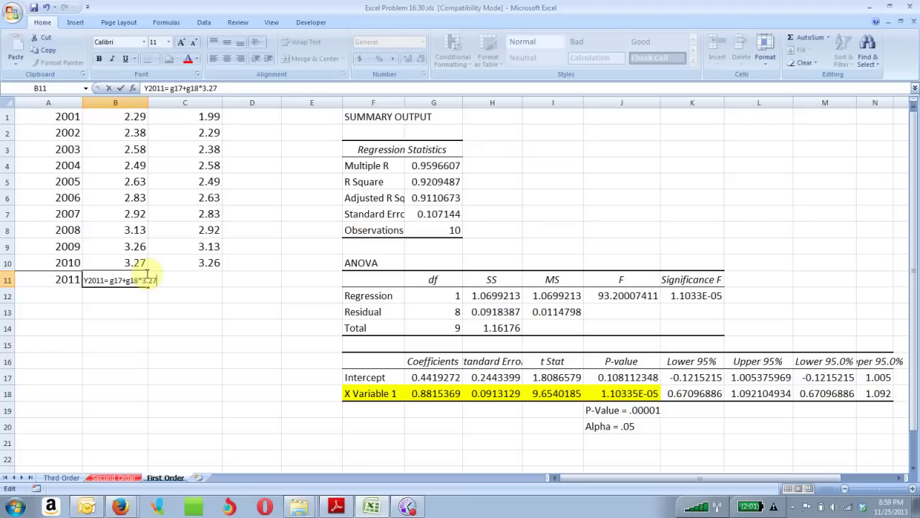
{"action": "key", "text": "Return"}
Remove the "Y2011" prefix from B11 so the cell calculates the formula = G17+G18*3.27
{"action": "left_click", "coordinate": [113, 280]}
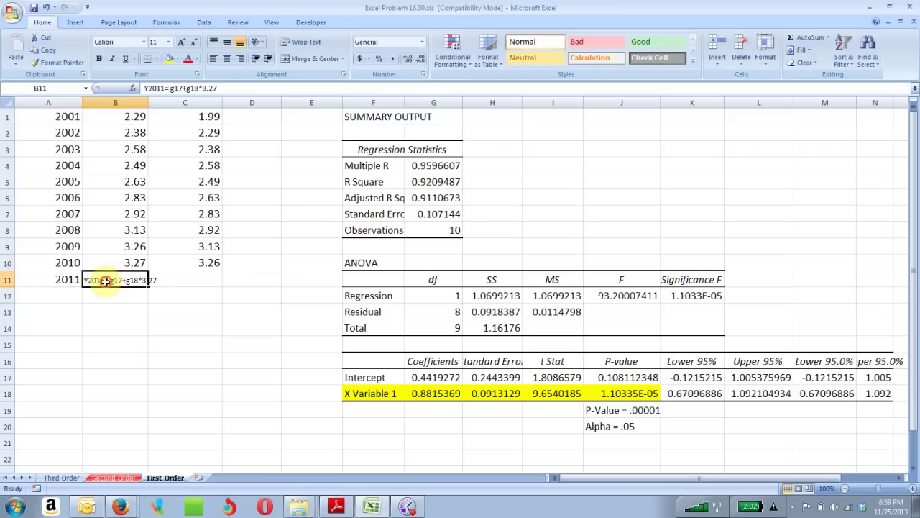
{"action": "left_click", "coordinate": [164, 87]}
{"action": "left_click_drag", "start_coordinate": [165, 87], "coordinate": [144, 88]}
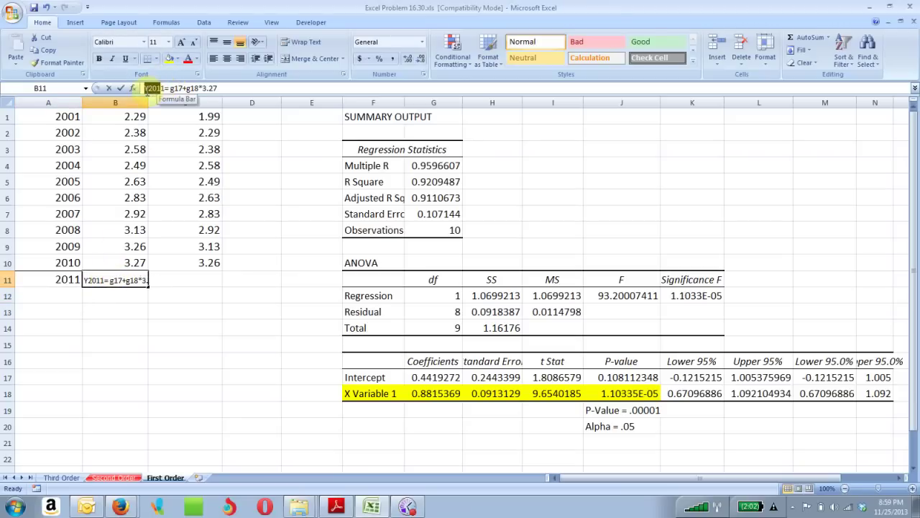
{"action": "key", "text": "BackSpace"}
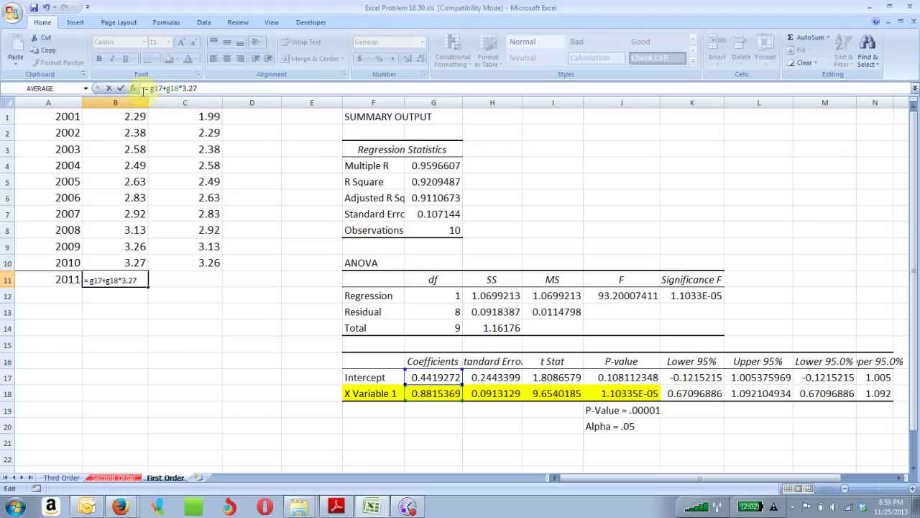
{"action": "key", "text": "Return"}
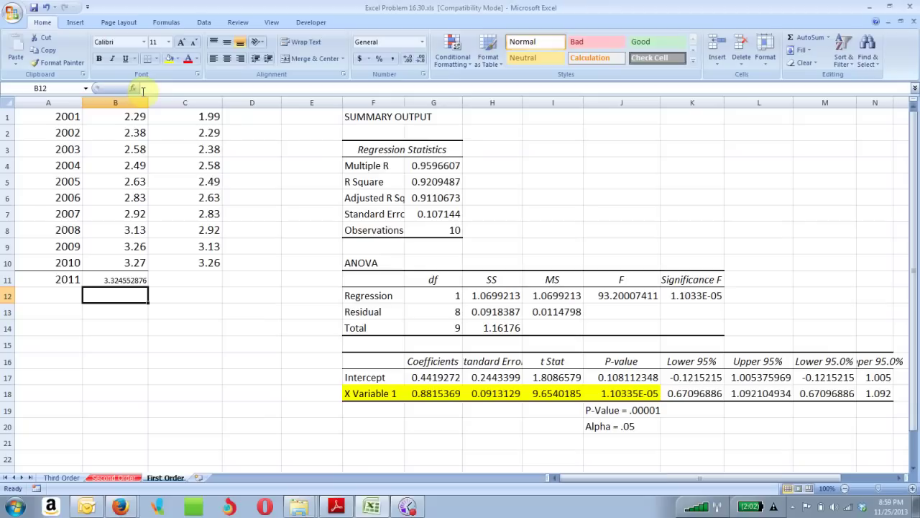
Fill the 2011 forecast cell B11 with yellow and set its font size to 18
{"action": "left_click", "coordinate": [118, 280]}
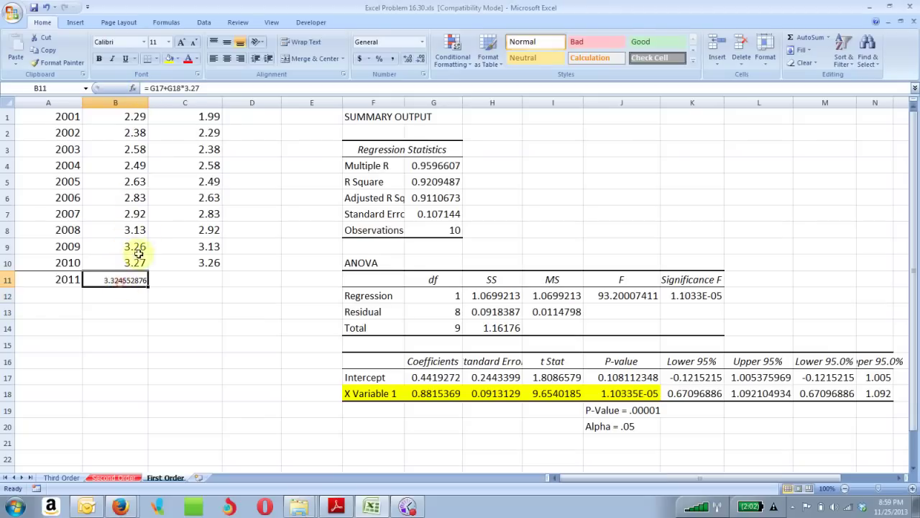
{"action": "left_click", "coordinate": [170, 59]}
{"action": "left_click", "coordinate": [168, 43]}
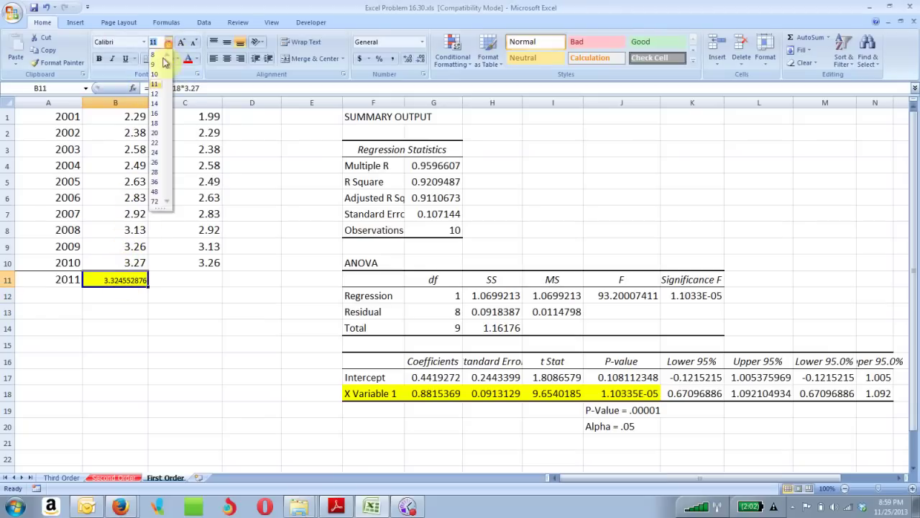
{"action": "left_click", "coordinate": [157, 120]}
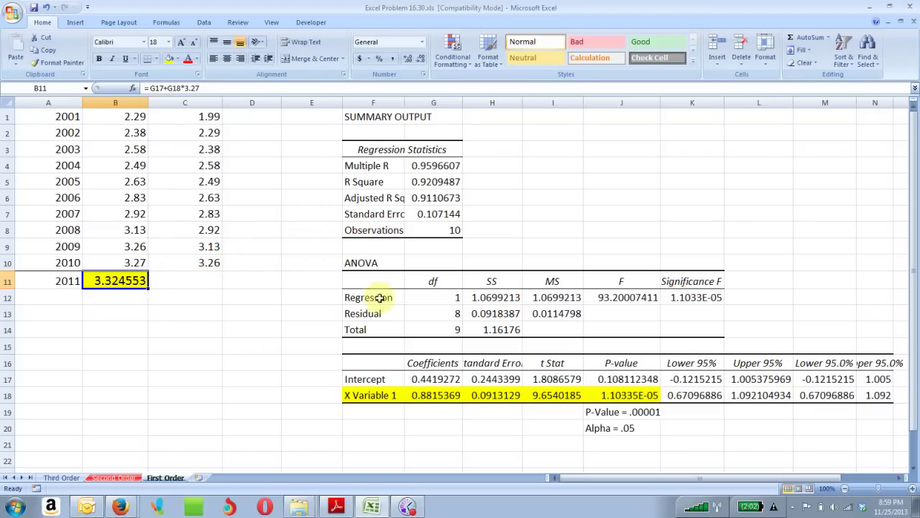
{"action": "left_click", "coordinate": [408, 507]}
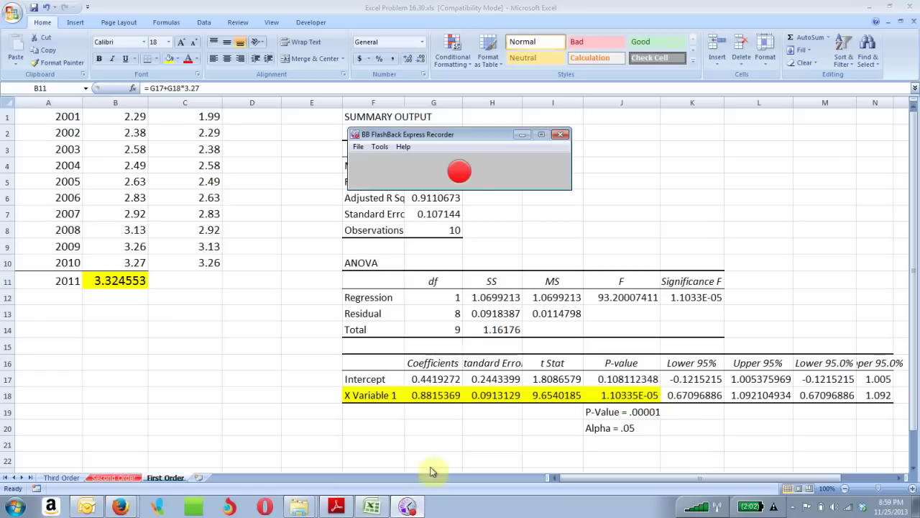